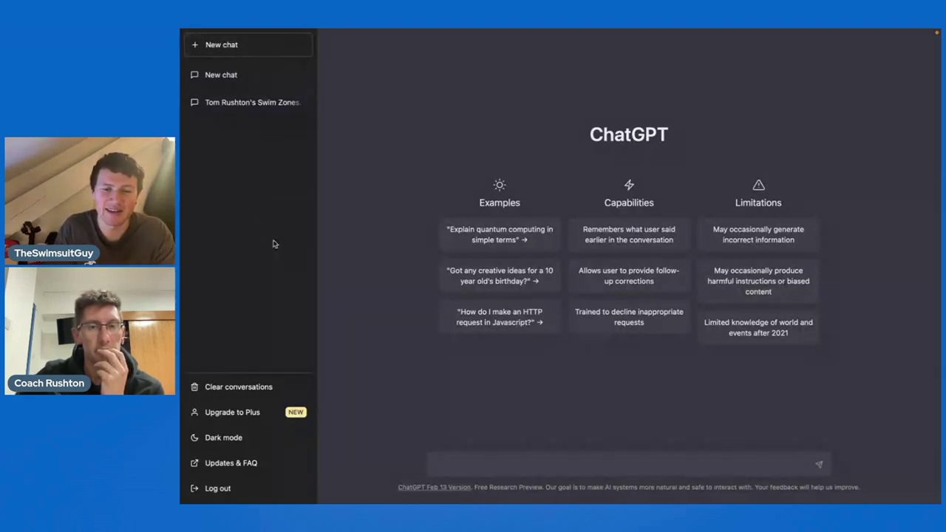
{"action": "left_click", "coordinate": [195, 44]}
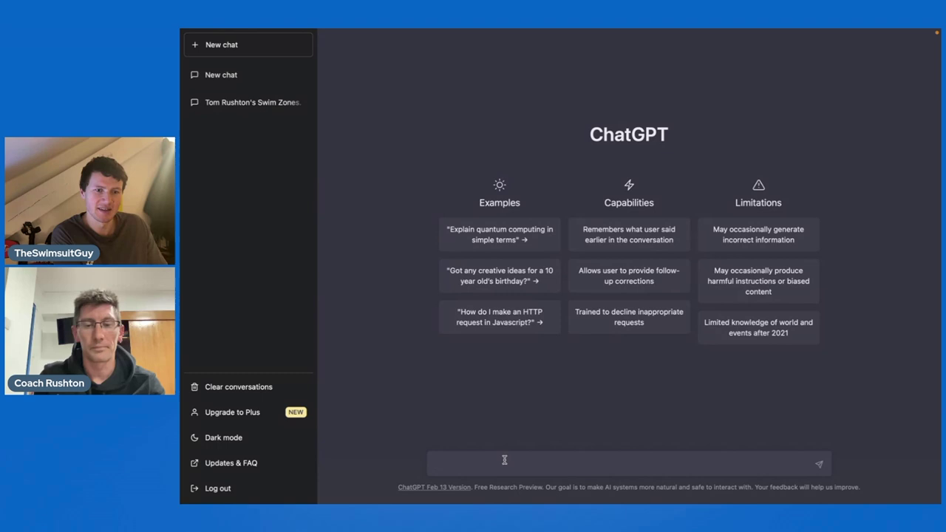
- Ask ChatGPT for an Olympic-level sprint swim session and receive a 2,400-metre warm-up/main/cool-down plan
{"action": "left_click", "coordinate": [504, 460]}
{"action": "type", "text": "Write me a swim"}
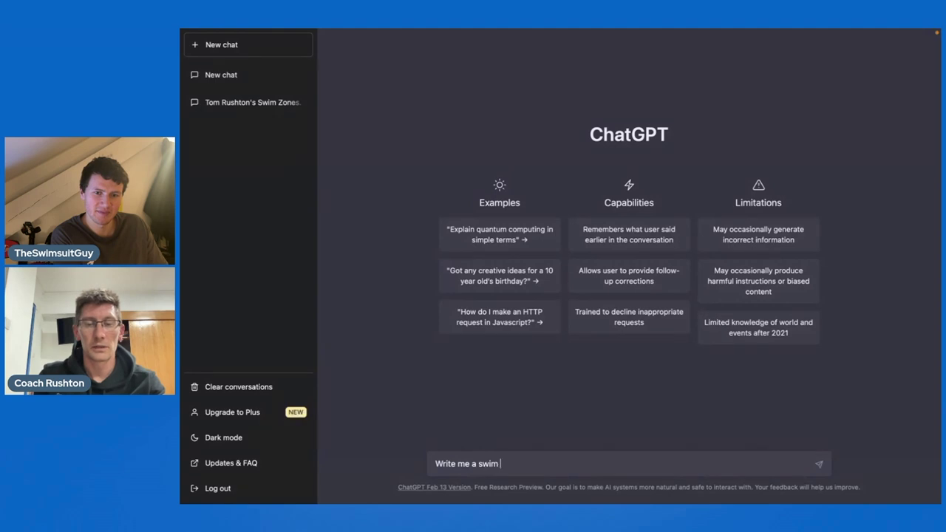
{"action": "type", "text": " training ses"}
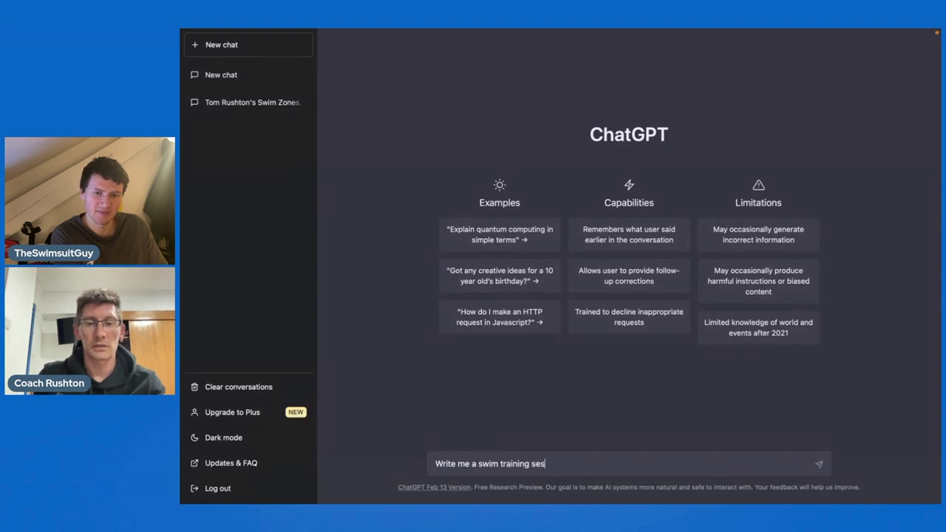
{"action": "type", "text": "sion for Olympic "}
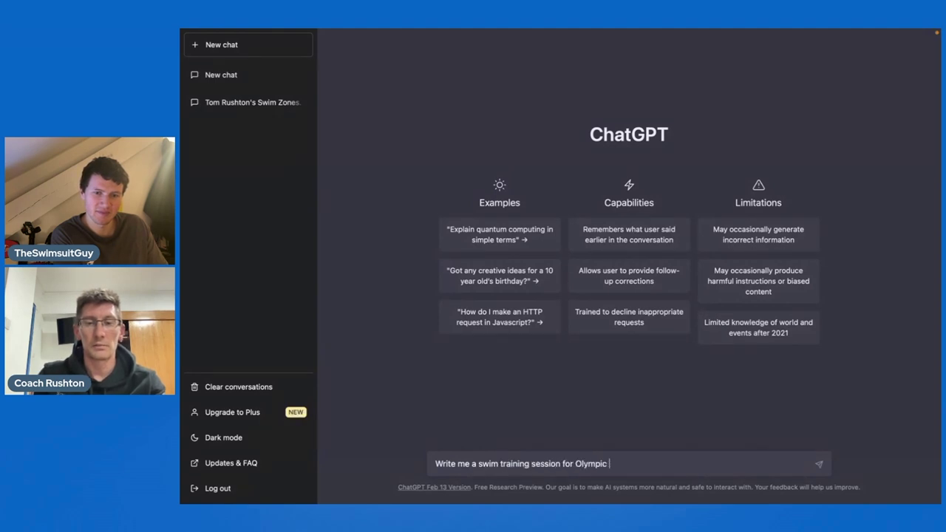
{"action": "type", "text": "level swimmers"}
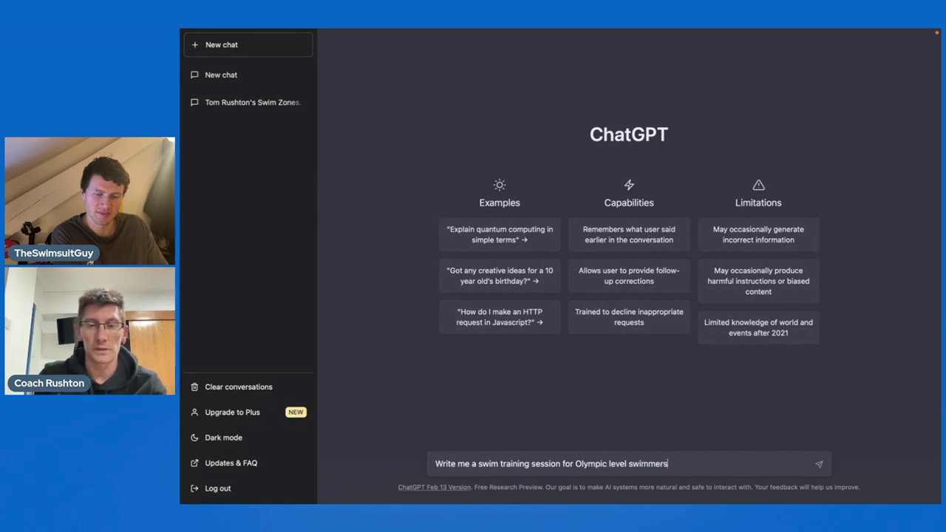
{"action": "type", "text": " - this is a sprint session."}
{"action": "key", "text": "Return"}
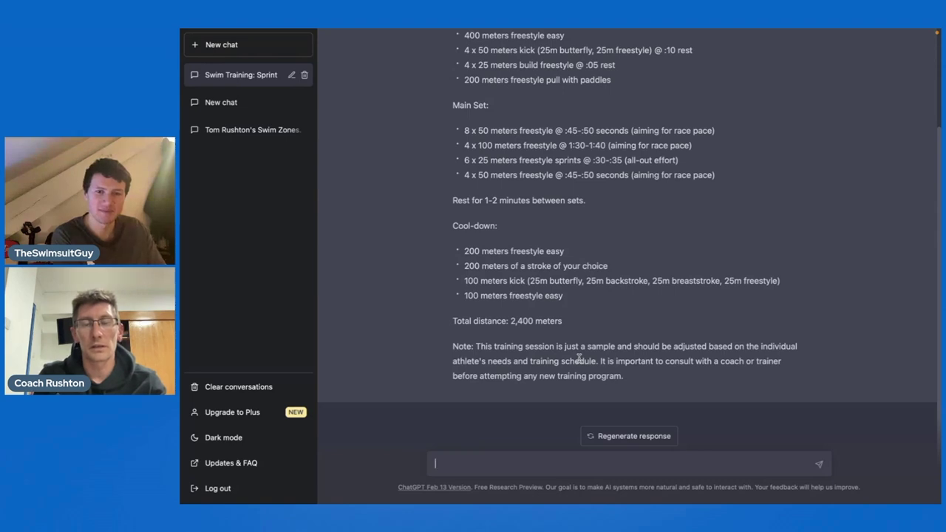
- Request a similar 5 km session, getting a 5,400-metre plan of 500s, 200s, 100s and 400s
{"action": "type", "text": "about "}
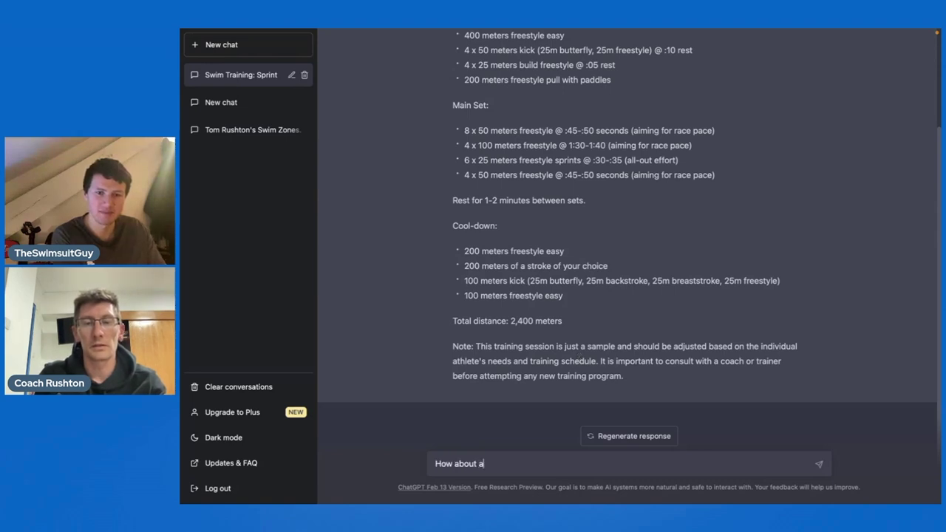
{"action": "type", "text": "a similar session but make it 5km"}
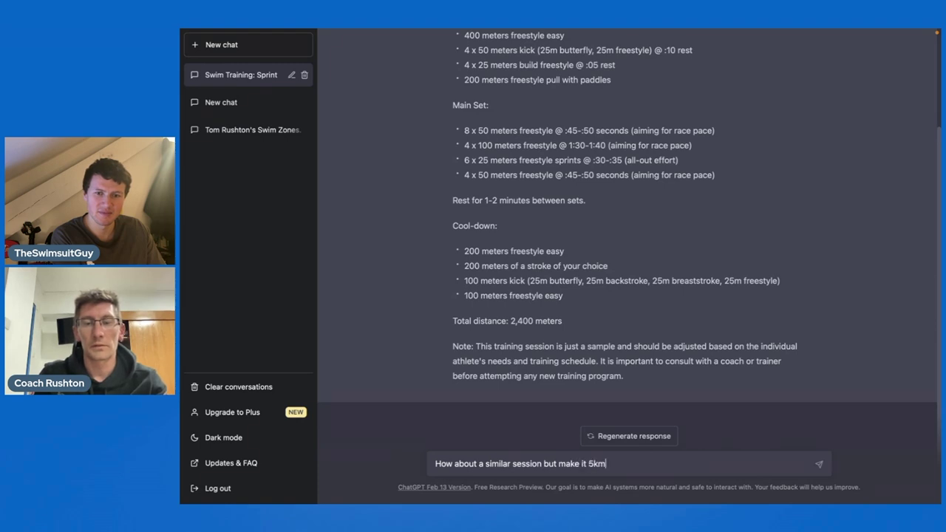
{"action": "key", "text": "Return"}
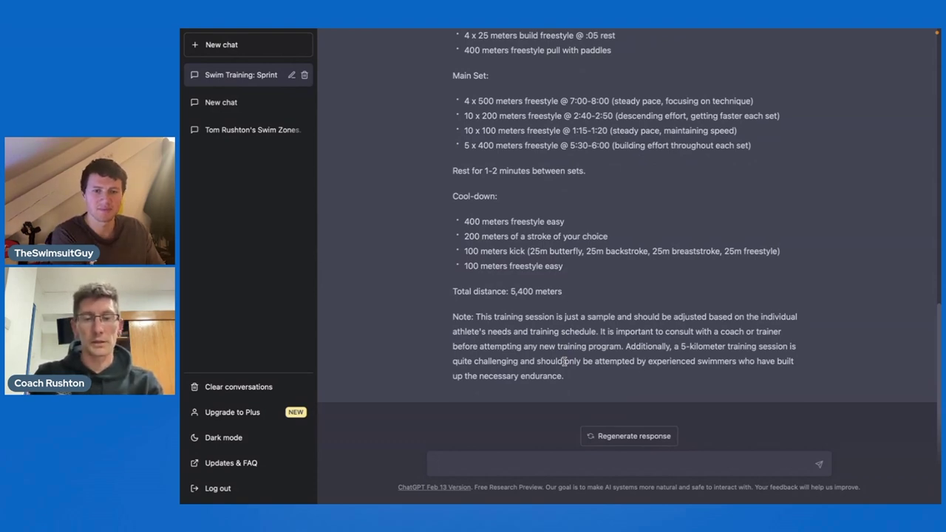
- Ask 'What is RPE' and then 'What are the colour training zones for swimming?'
{"action": "type", "text": "What is RPE"}
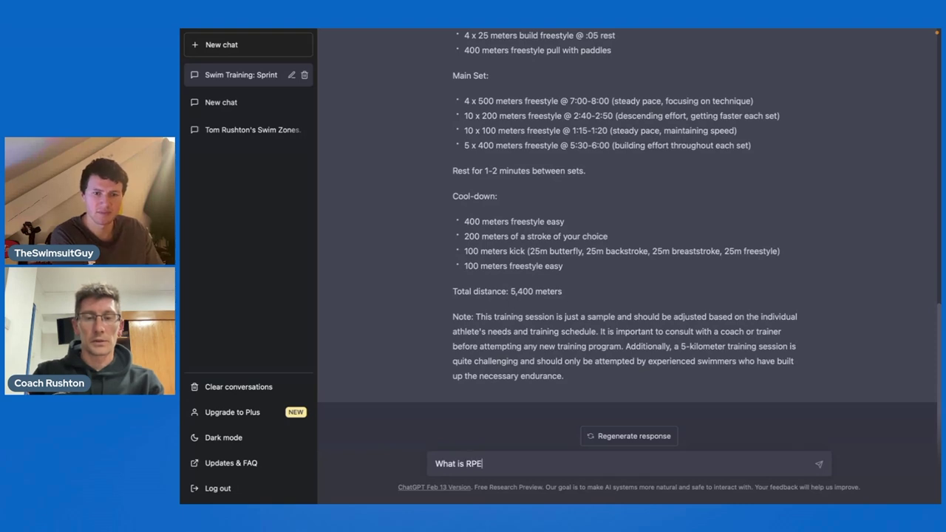
{"action": "key", "text": "Return"}
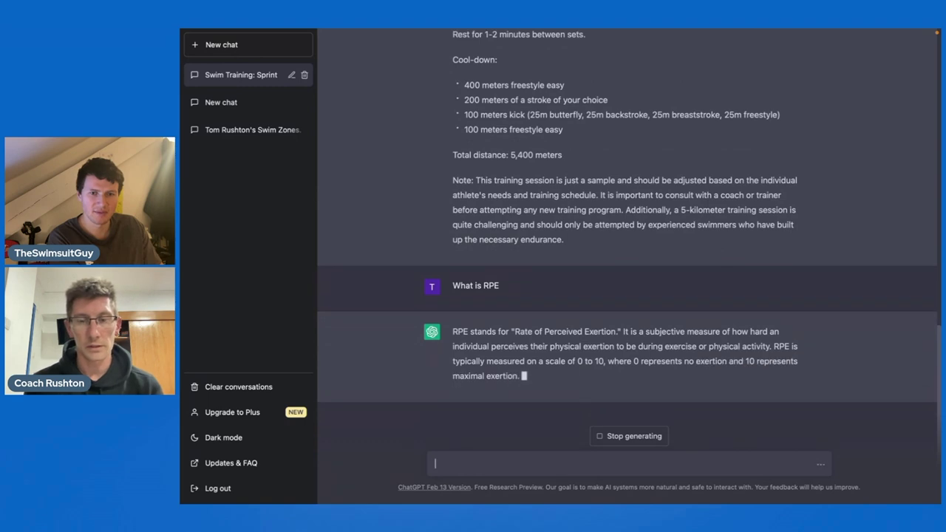
{"action": "type", "text": "W"}
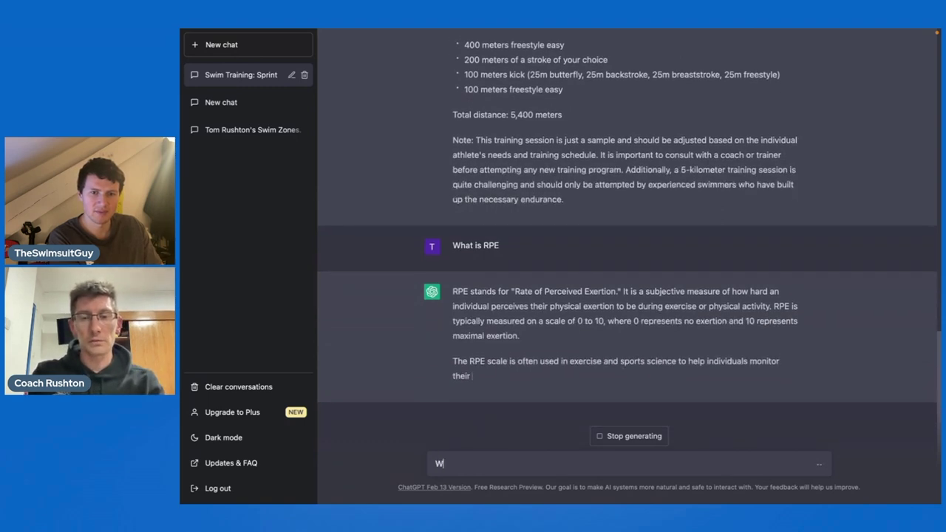
{"action": "type", "text": "hat are the colpour"}
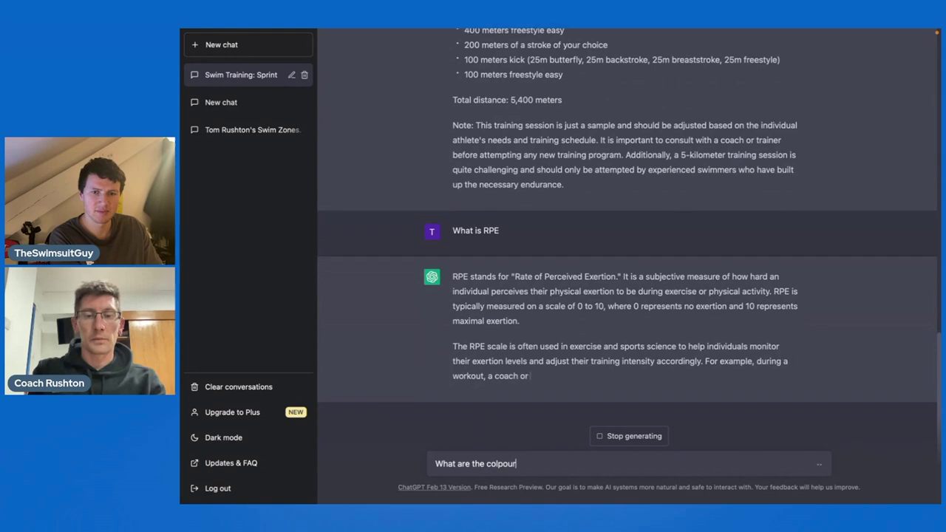
{"action": "key", "text": "BackSpace"}
{"action": "key", "text": "BackSpace"}
{"action": "key", "text": "BackSpace"}
{"action": "key", "text": "BackSpace"}
{"action": "type", "text": "our z"}
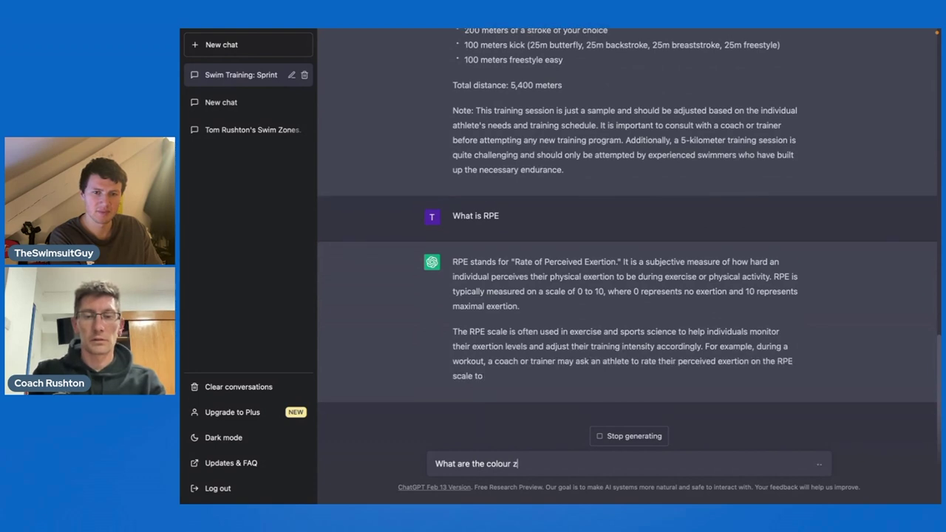
{"action": "key", "text": "BackSpace"}
{"action": "type", "text": "trainin"}
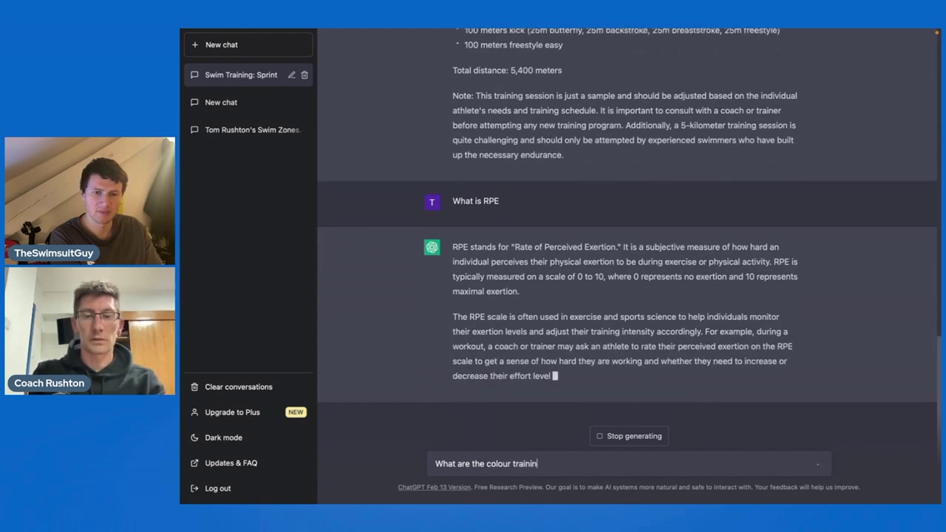
{"action": "type", "text": "g zones for swimming?"}
{"action": "key", "text": "Return"}
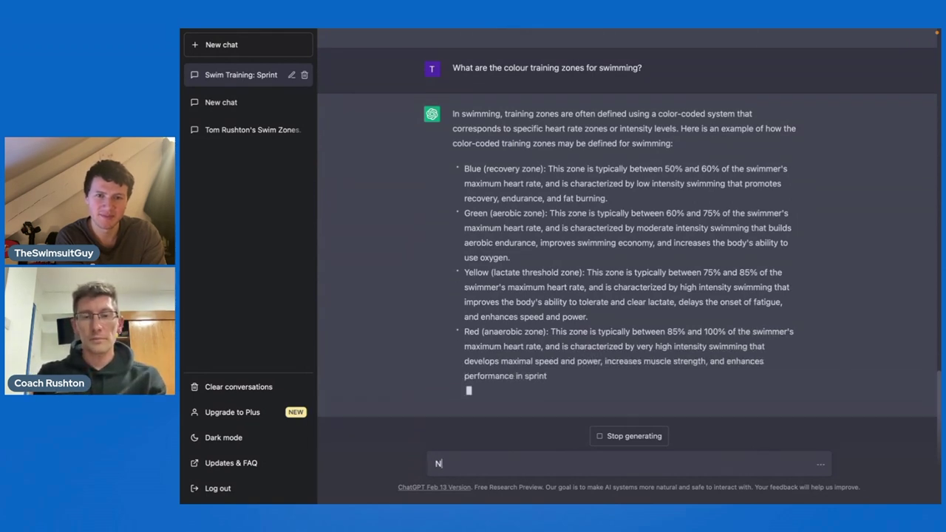
- Correct ChatGPT to use the WHITE PINK RED BLUE colour system, then switch to the workouts folder
{"action": "type", "text": "No"}
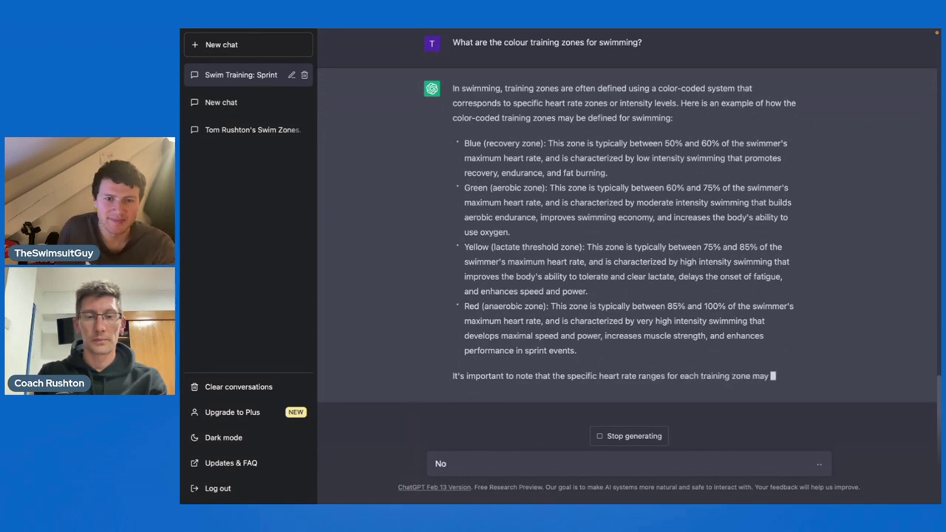
{"action": "type", "text": ". We use a"}
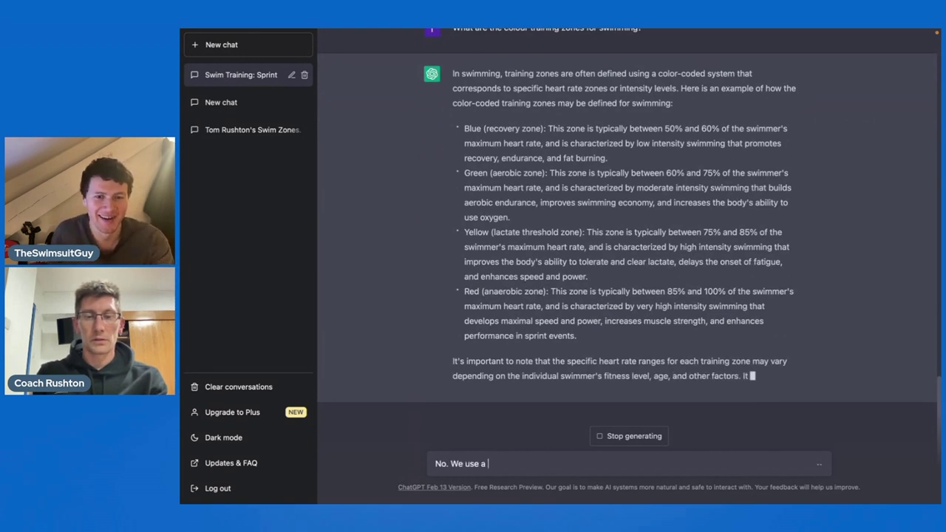
{"action": "type", "text": "colour system (developed by Tom Rushton),"}
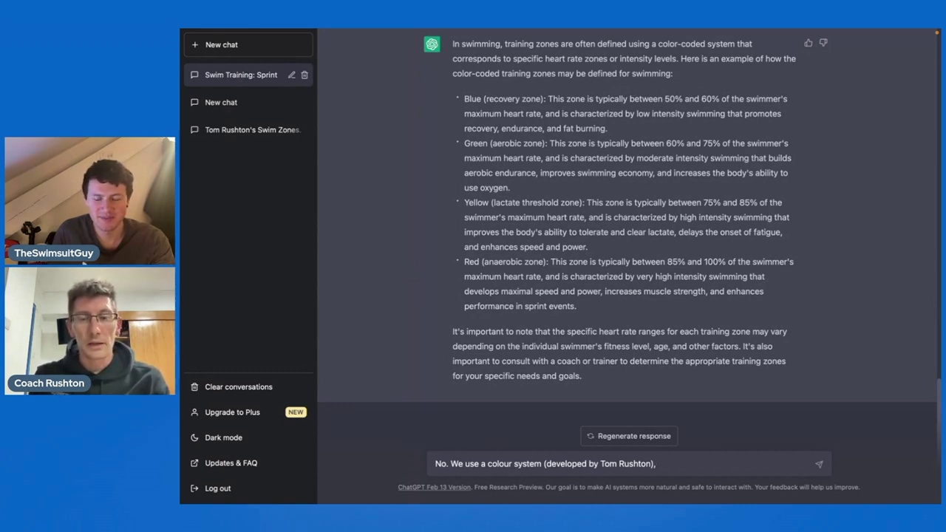
{"action": "type", "text": "WHITE PINK R"}
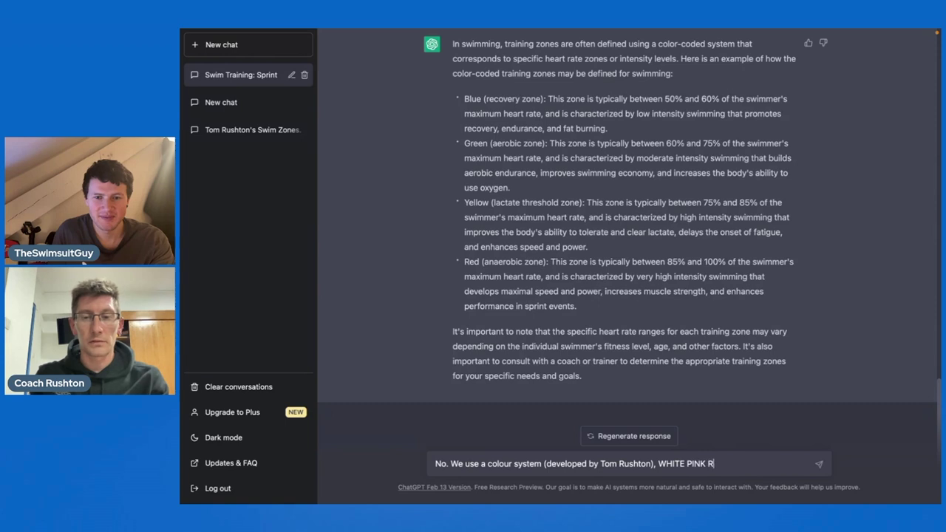
{"action": "type", "text": "ED BLUE"}
{"action": "key", "text": "Return"}
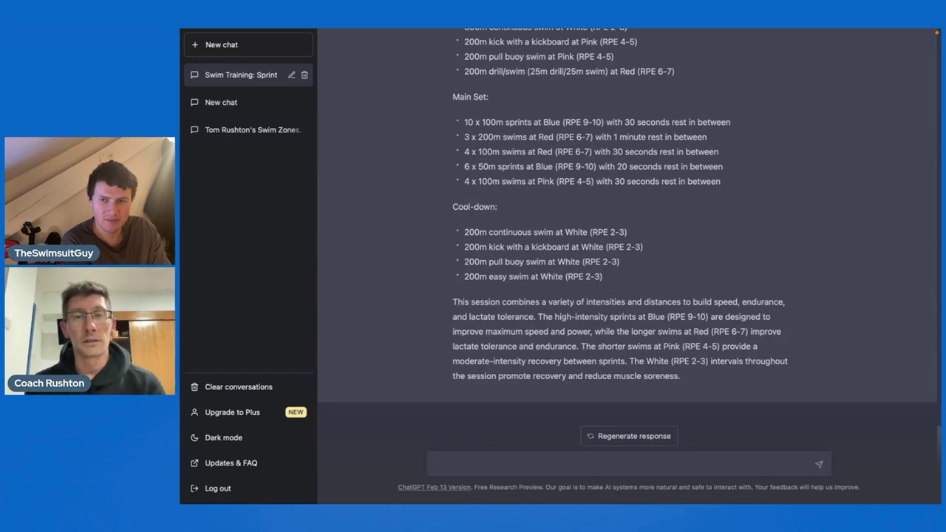
{"action": "key", "text": "ctrl+Right"}
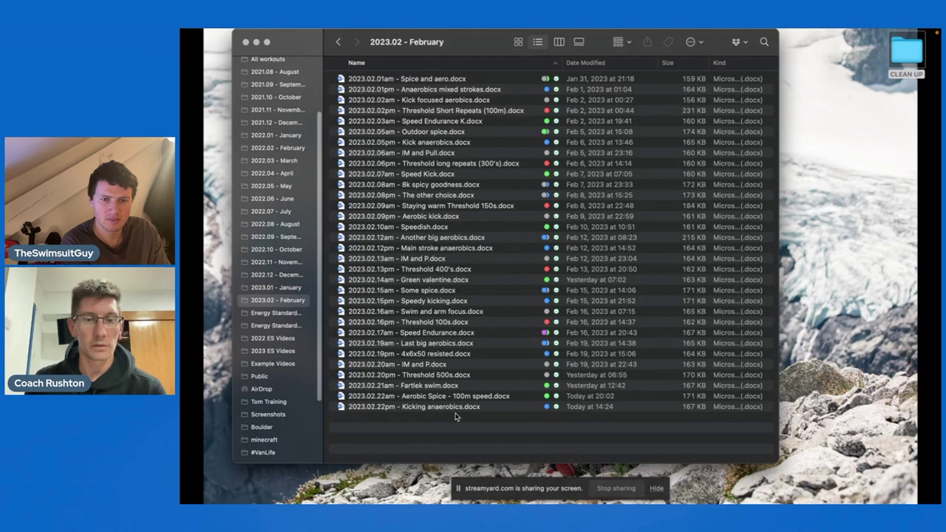
- Open the Kicking anaerobics workout document from the February folder
{"action": "left_click", "coordinate": [416, 409]}
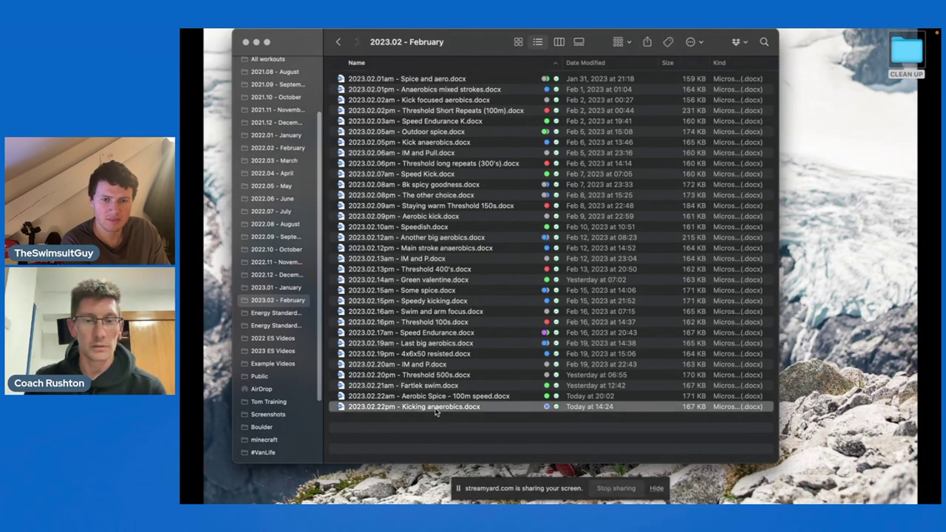
{"action": "double_click", "coordinate": [435, 412]}
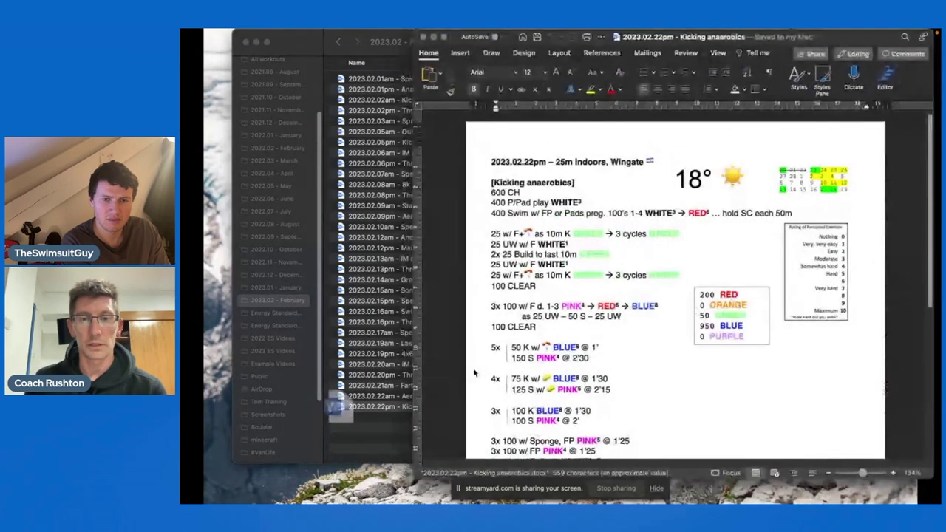
{"action": "scroll", "coordinate": [676, 332], "scroll_direction": "down", "scroll_amount": 2}
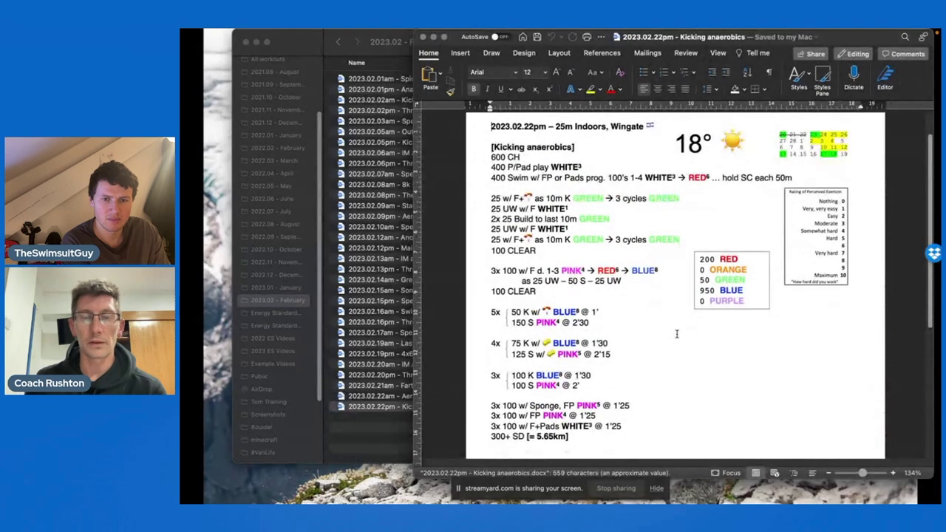
{"action": "scroll", "coordinate": [676, 334], "scroll_direction": "down", "scroll_amount": 1}
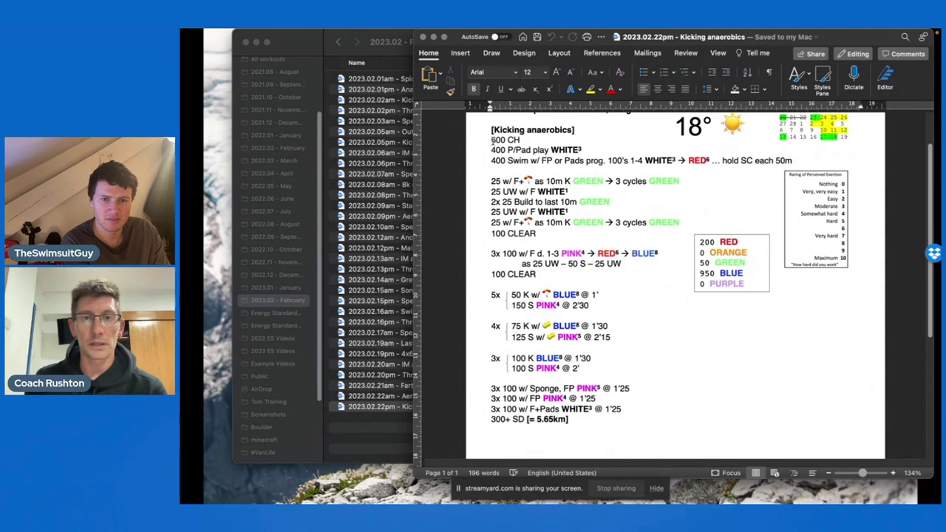
- Copy the full Kicking anaerobics workout text and return to ChatGPT
{"action": "left_click_drag", "start_coordinate": [487, 131], "coordinate": [682, 433]}
{"action": "right_click", "coordinate": [562, 283]}
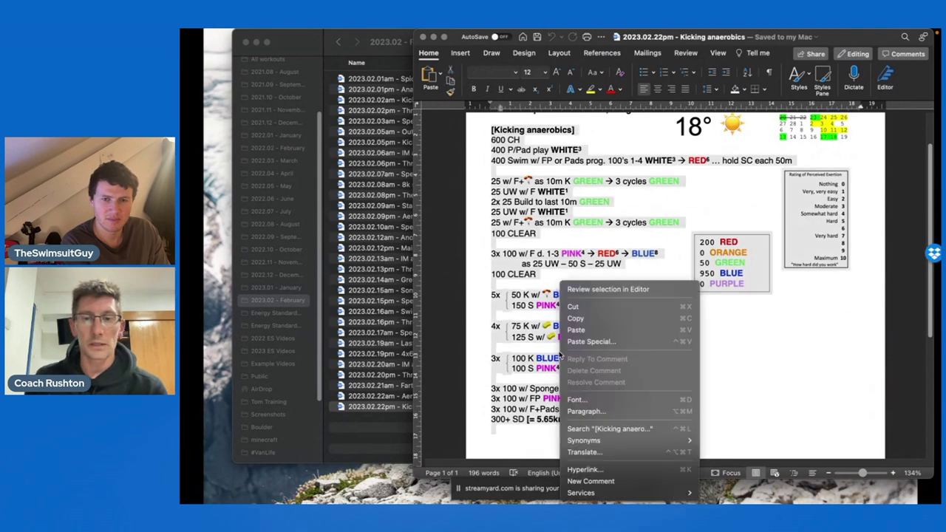
{"action": "left_click", "coordinate": [600, 316]}
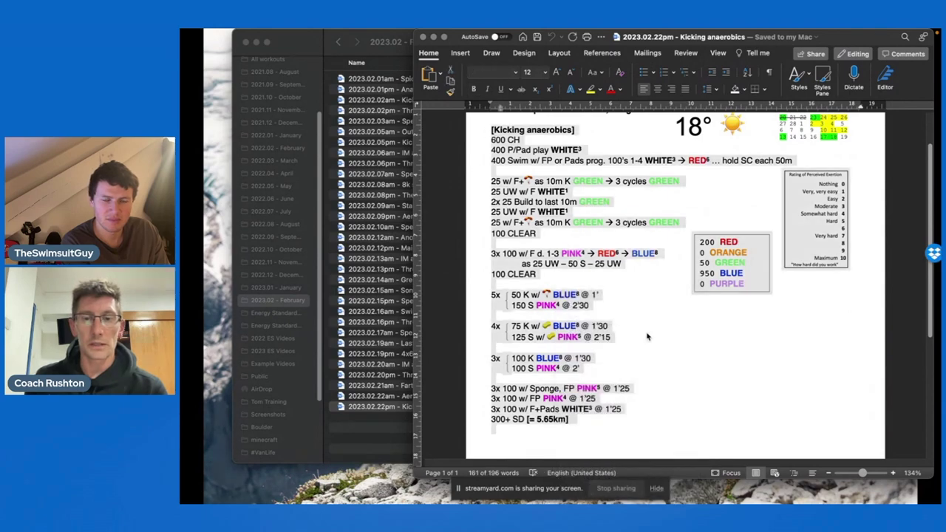
{"action": "key", "text": "super+Tab"}
- Paste the workout prefixed with 'Using this session, make another one that is similar but focused on pulling instead of kicking' and send it
{"action": "key", "text": "super+v"}
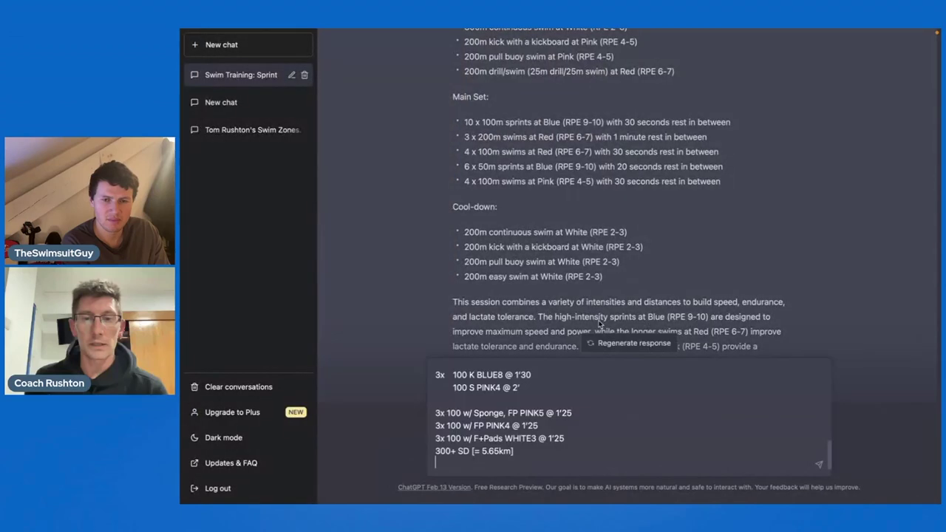
{"action": "scroll", "coordinate": [537, 444], "scroll_direction": "up", "scroll_amount": 10}
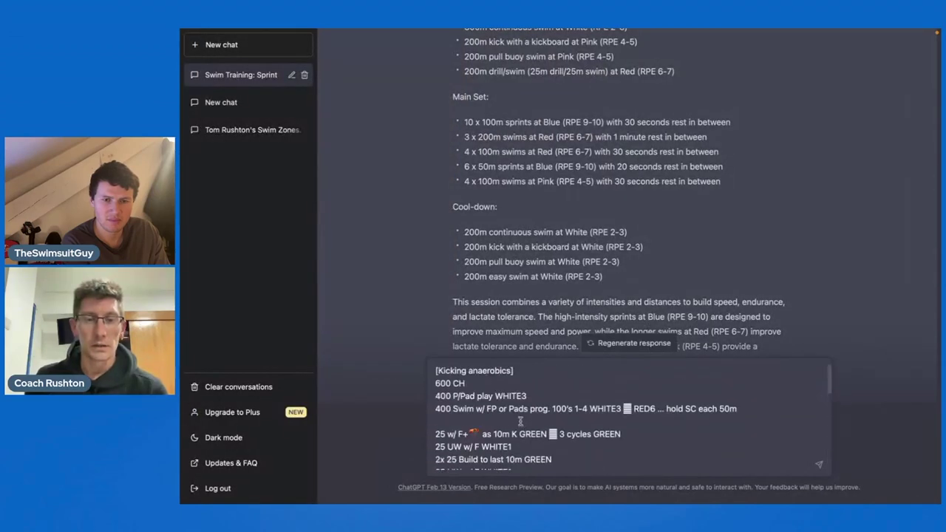
{"action": "left_click", "coordinate": [435, 372]}
{"action": "type", "text": "Using this ses"}
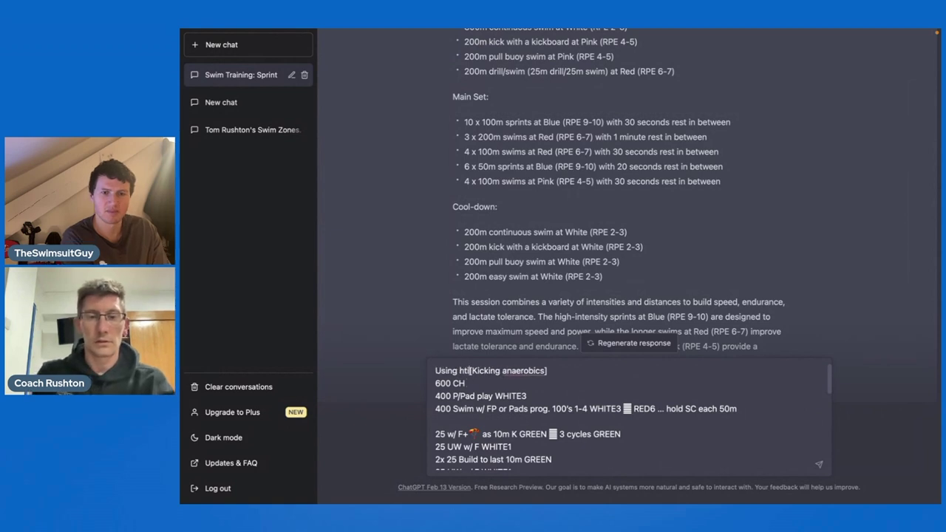
{"action": "type", "text": "sion, make another "}
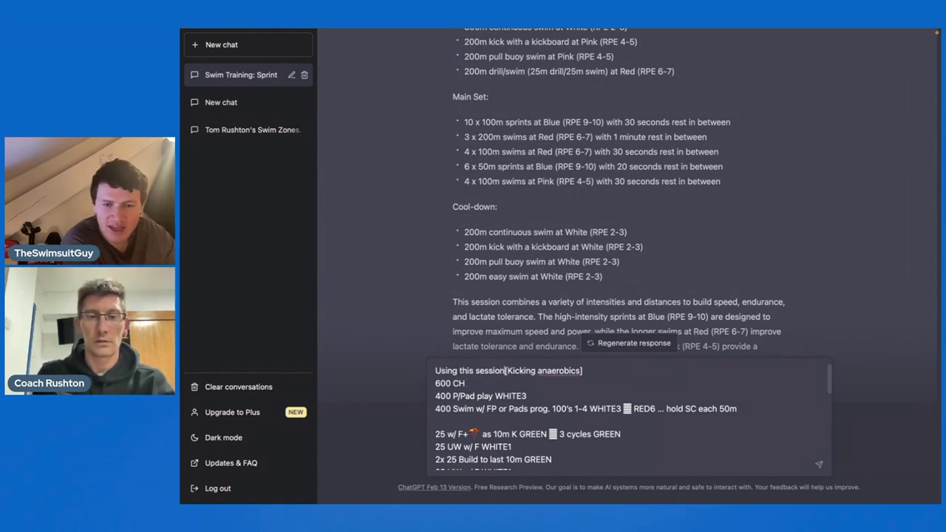
{"action": "type", "text": "one that is"}
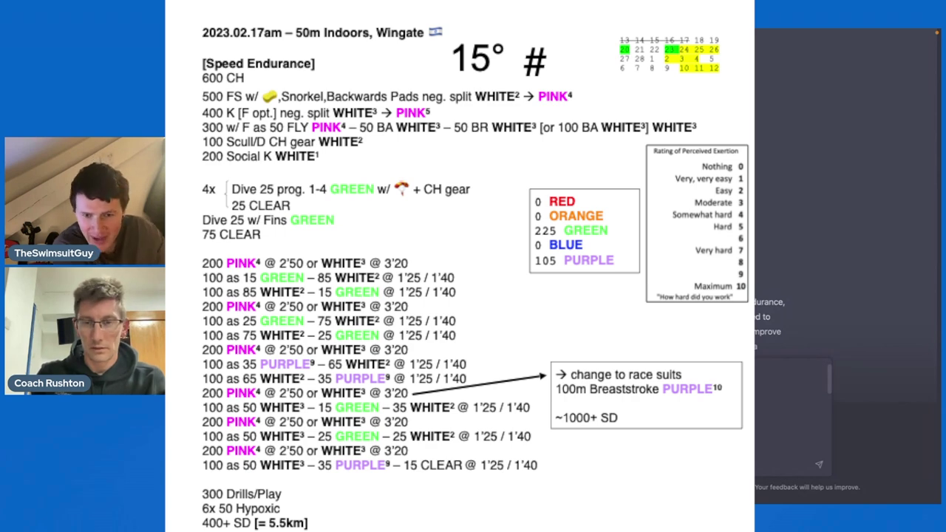
{"action": "type", "text": "similar but "}
{"action": "type", "text": "focused on"}
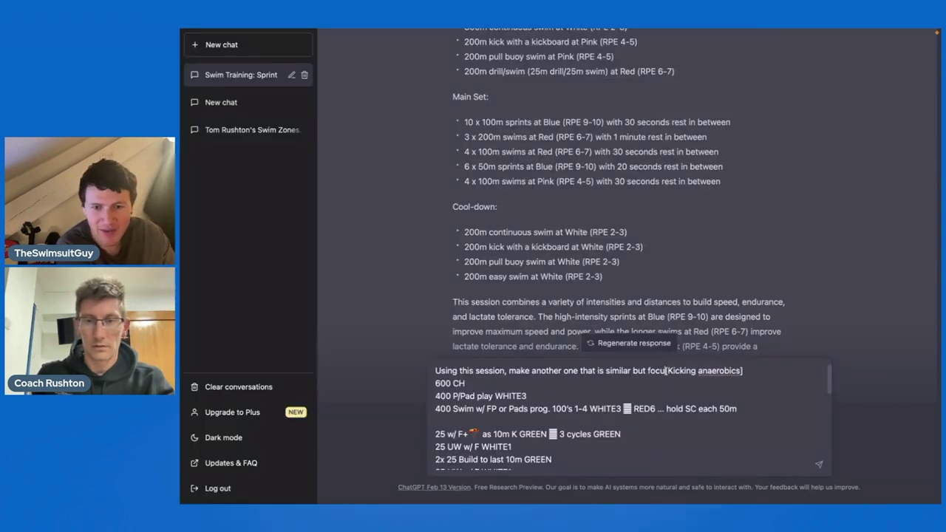
{"action": "type", "text": " pulling instead"}
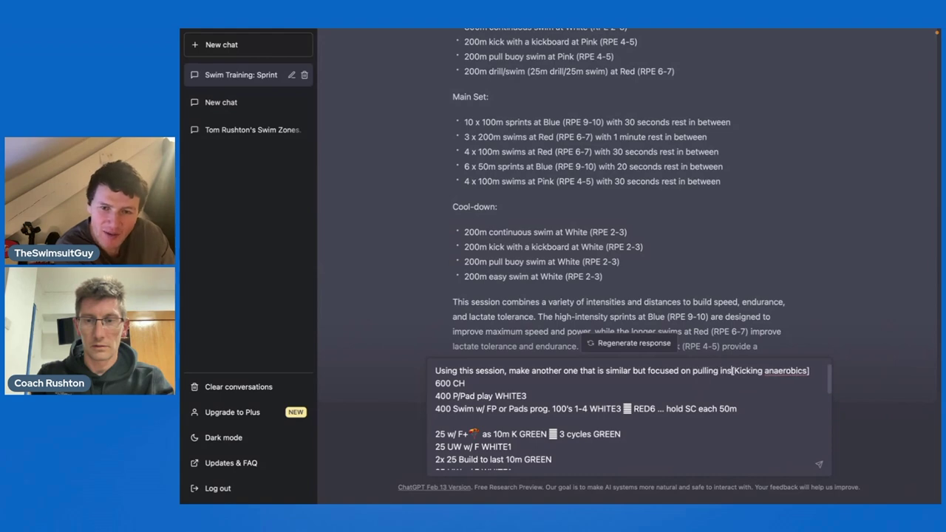
{"action": "type", "text": " of"}
{"action": "scroll", "coordinate": [600, 452], "scroll_direction": "down", "scroll_amount": 10}
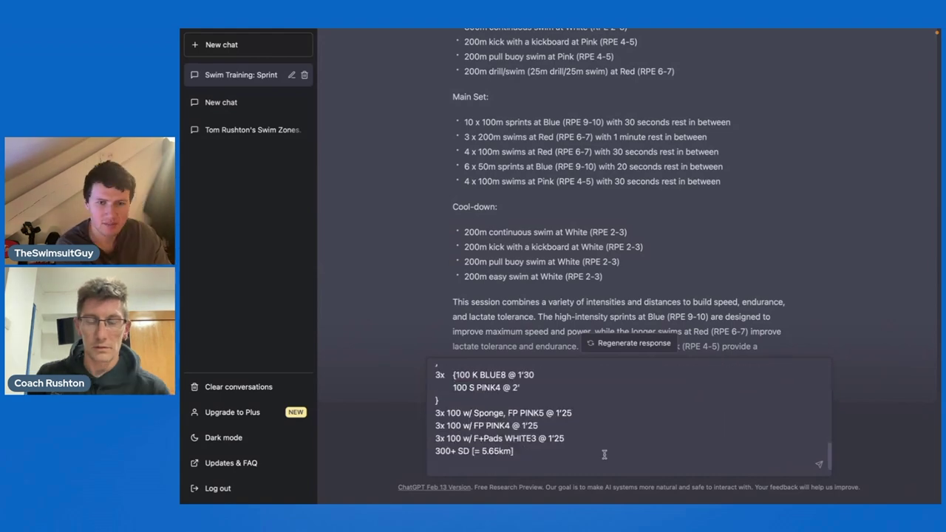
{"action": "key", "text": "Return"}
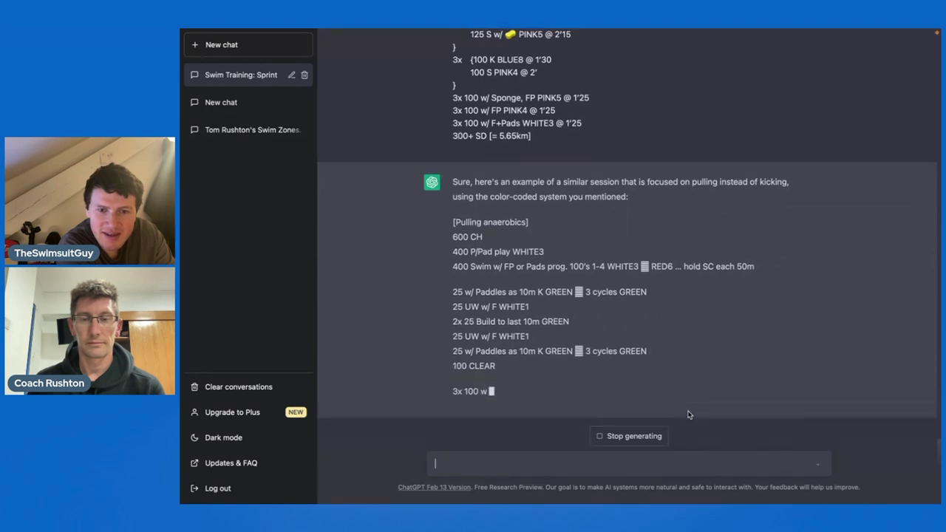
- Compare the generated pulling session against the original Word kicking workout and scroll through the reply
{"action": "key", "text": "super+Tab"}
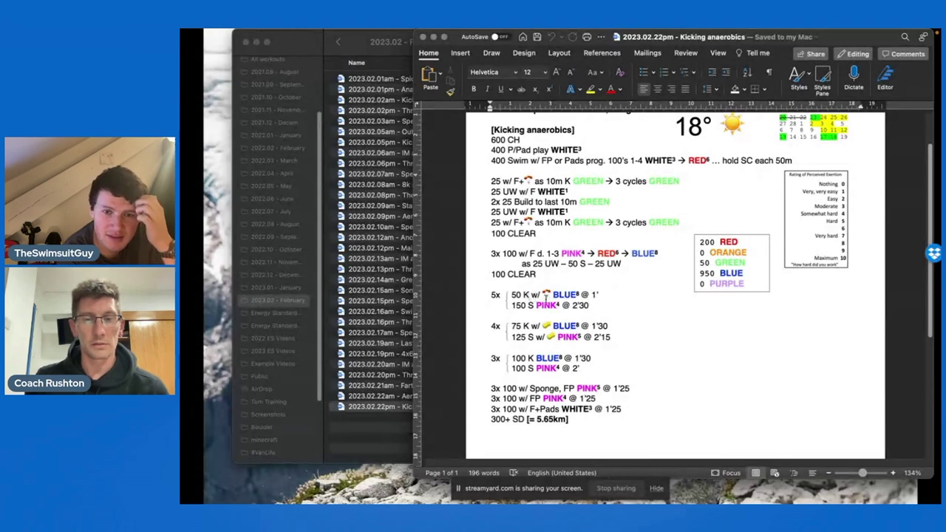
{"action": "key", "text": "super+Tab"}
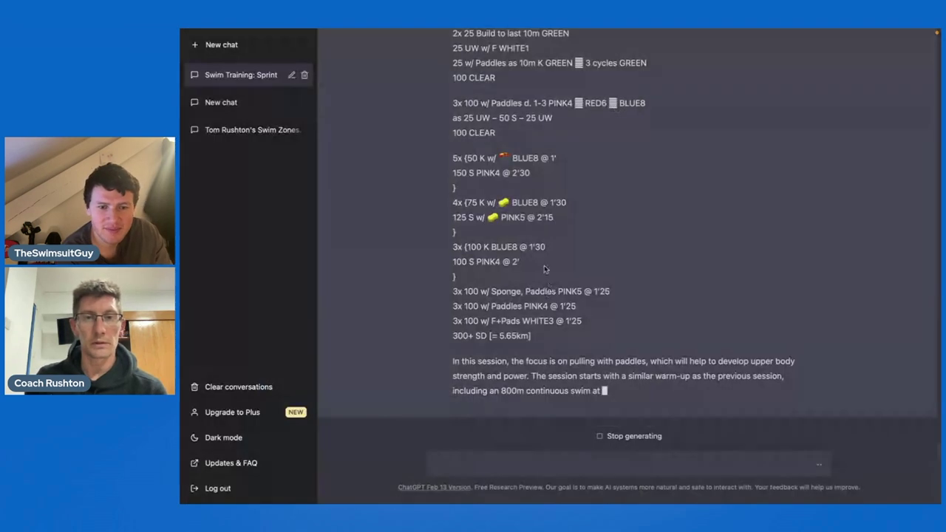
{"action": "scroll", "coordinate": [510, 157], "scroll_direction": "up", "scroll_amount": 2}
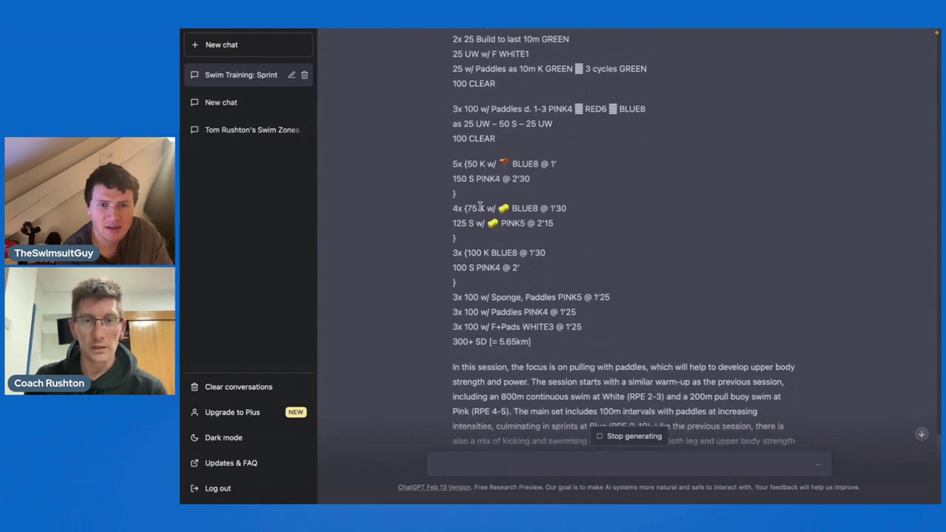
{"action": "scroll", "coordinate": [598, 269], "scroll_direction": "down", "scroll_amount": 2}
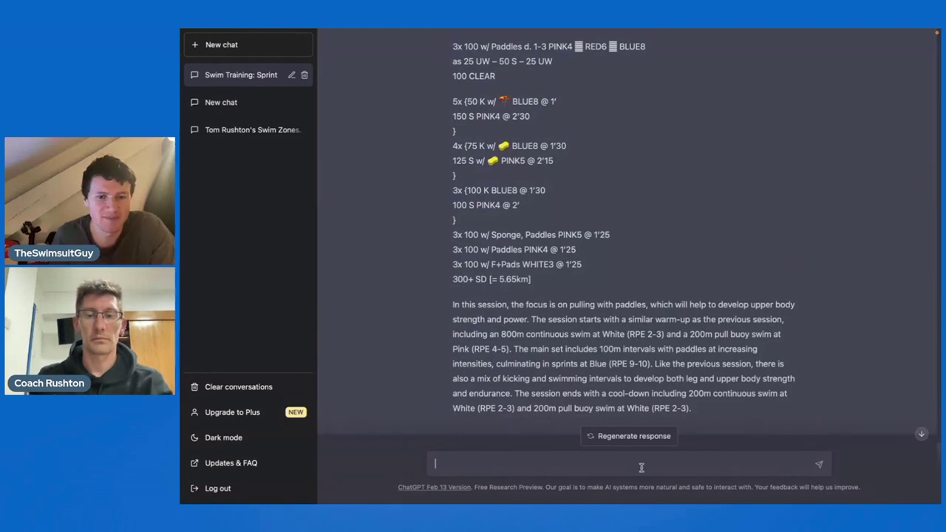
- Send the no-kicking request, then stop the Upper body anaerobics reply mid-generation
{"action": "type", "text": "OK"}
{"action": "key", "text": "Return"}
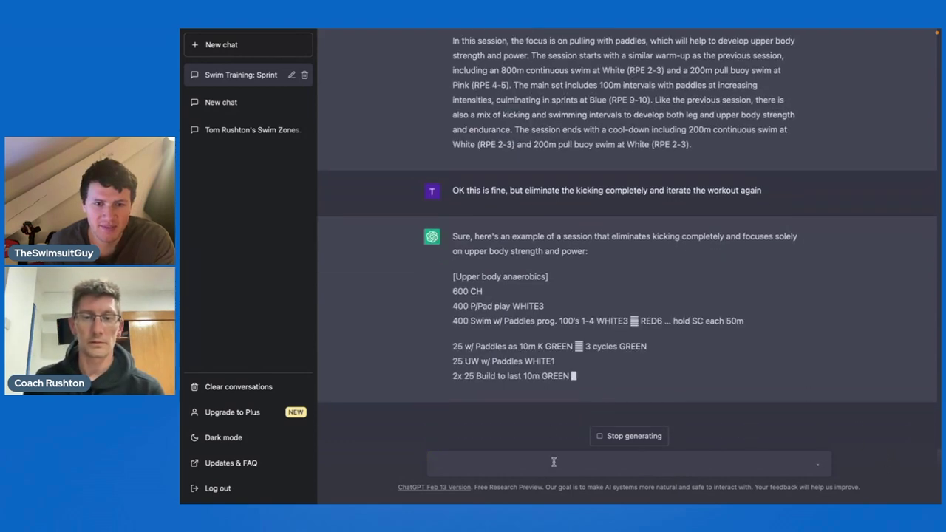
{"action": "left_click", "coordinate": [629, 438]}
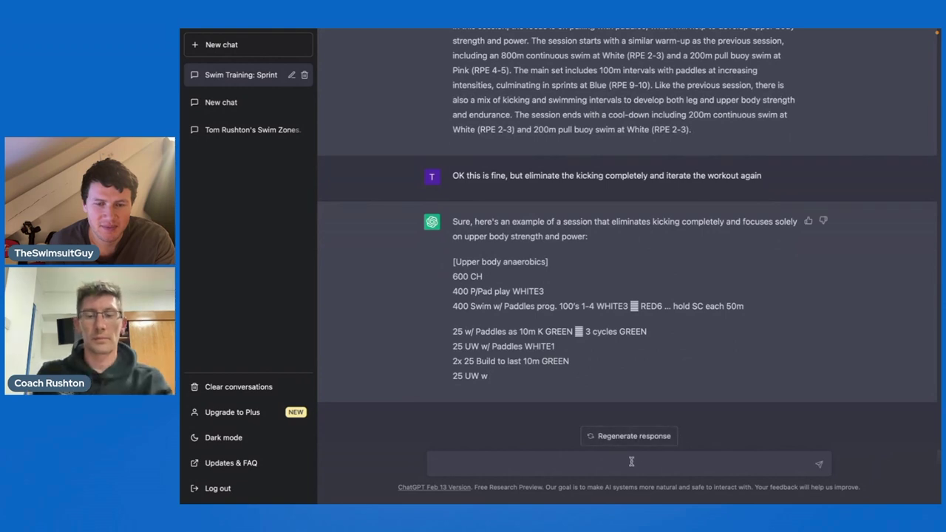
- Draft a follow-up stating 'K denotes Kicking' and repeating the earlier eliminate-kicking request
{"action": "left_click", "coordinate": [630, 461]}
{"action": "type", "text": "wo"}
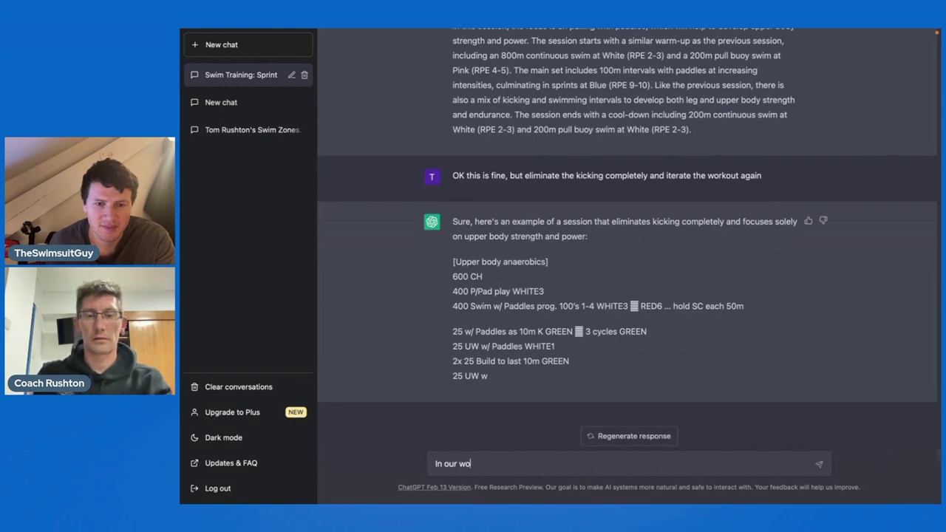
{"action": "type", "text": "n our workouts, K denot"}
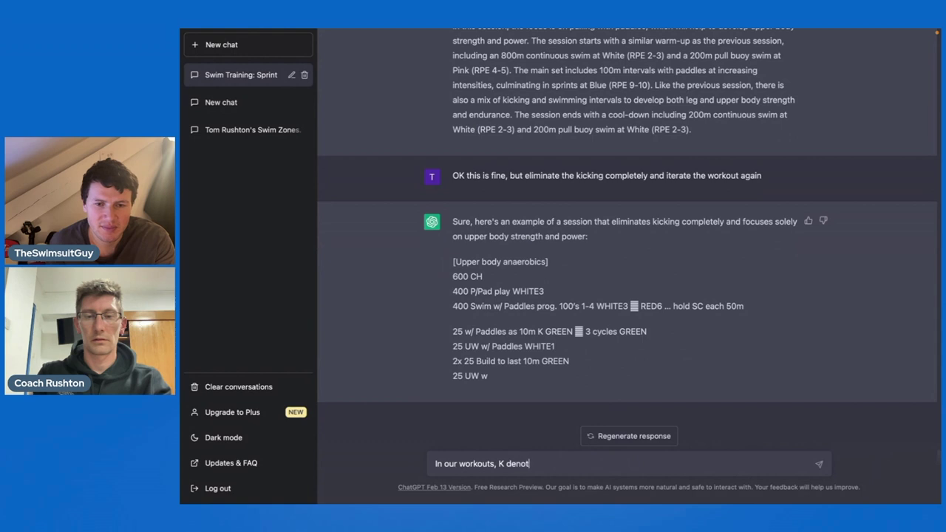
{"action": "type", "text": "es Kicking"}
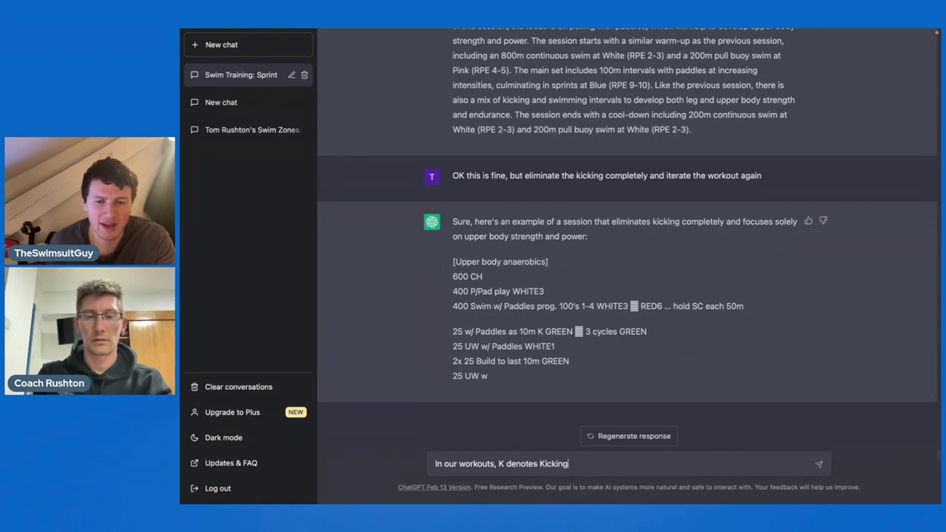
{"action": "key", "text": "shift+Return"}
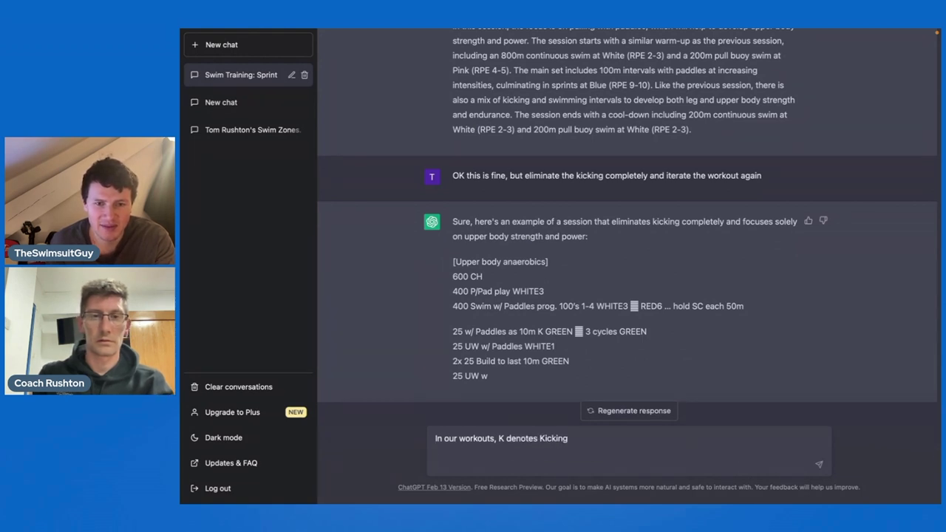
{"action": "left_click_drag", "start_coordinate": [762, 178], "coordinate": [527, 179]}
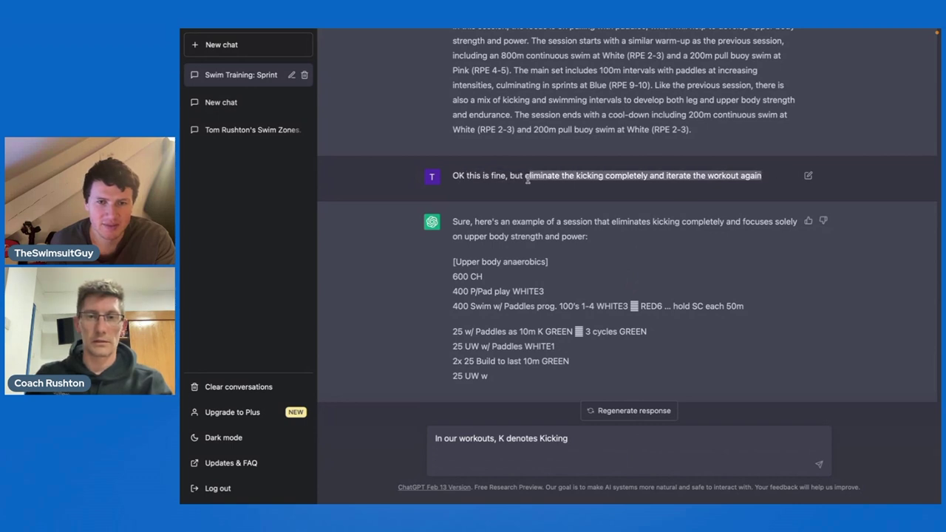
{"action": "left_click", "coordinate": [577, 448]}
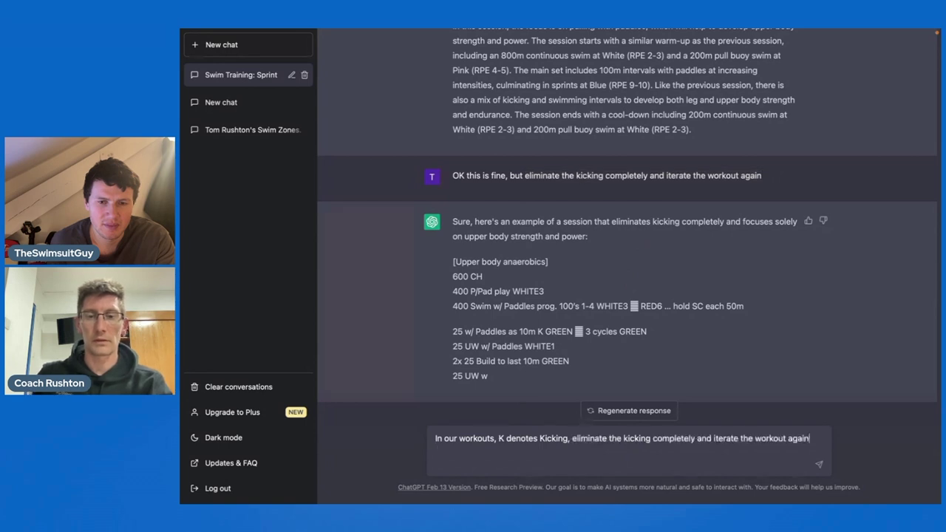
- Send the clarified no-kicking request, producing a shorter 4.2 km paddles-based session
{"action": "key", "text": "Return"}
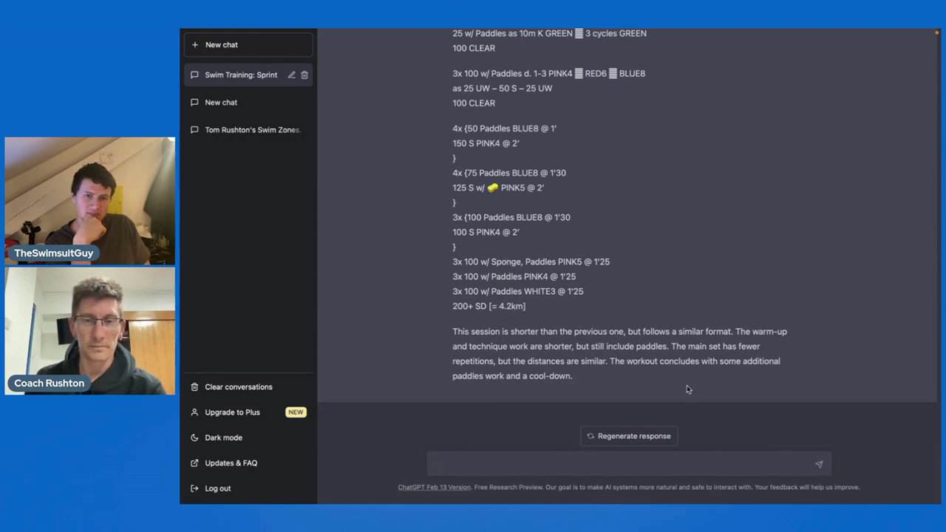
- Open '2023.02.20am - IM and P' in Word and check its 12x 100 Band P lines
{"action": "key", "text": "super+Tab"}
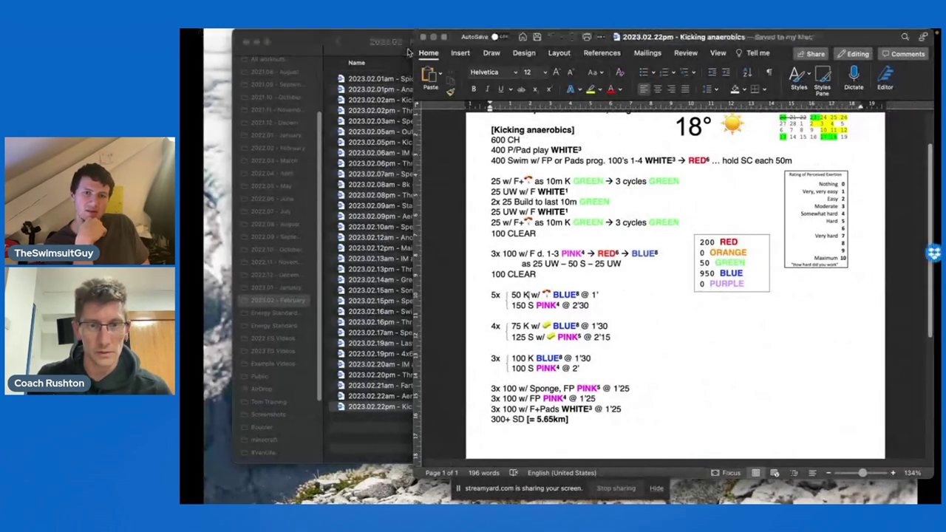
{"action": "key", "text": "super+w"}
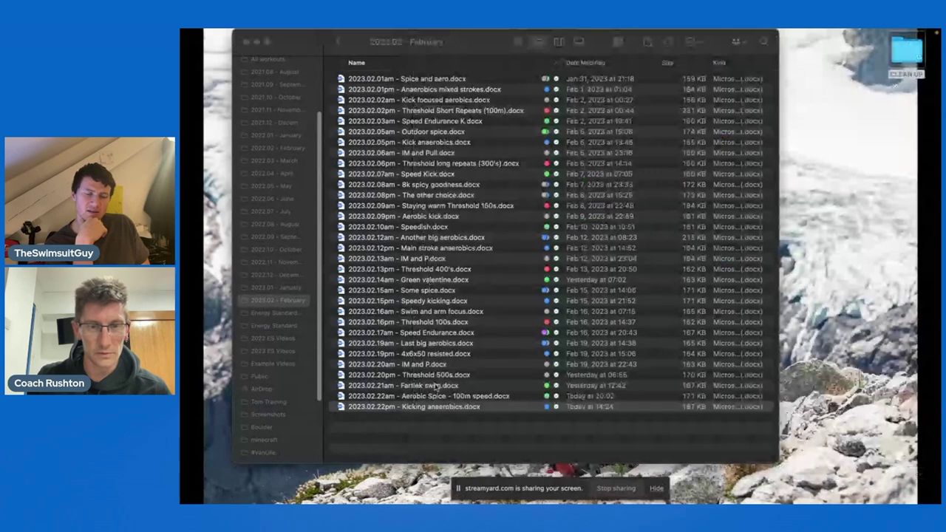
{"action": "left_click", "coordinate": [537, 365]}
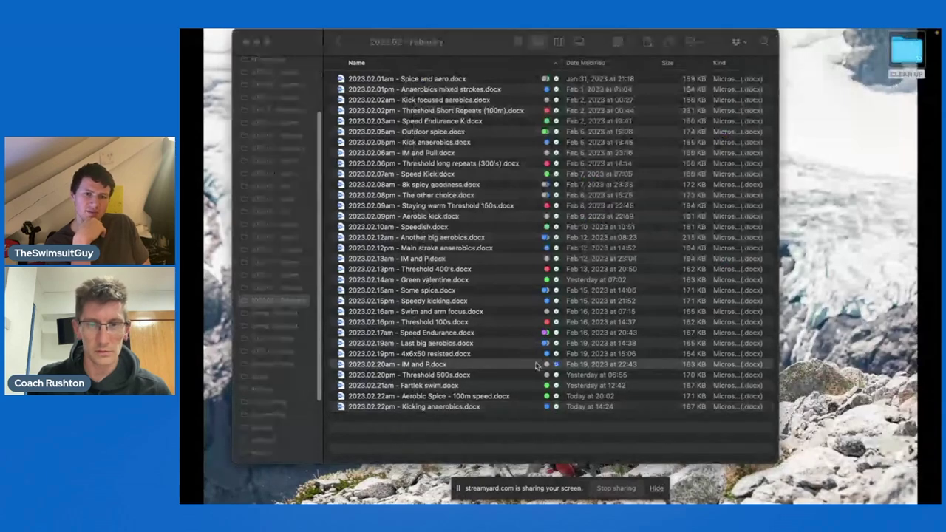
{"action": "double_click", "coordinate": [537, 365]}
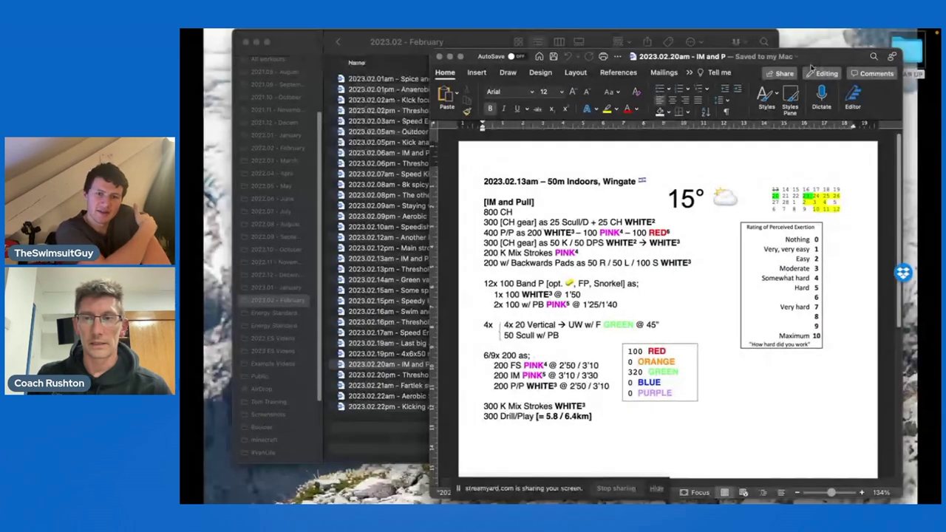
{"action": "left_click_drag", "start_coordinate": [812, 65], "coordinate": [940, 60]}
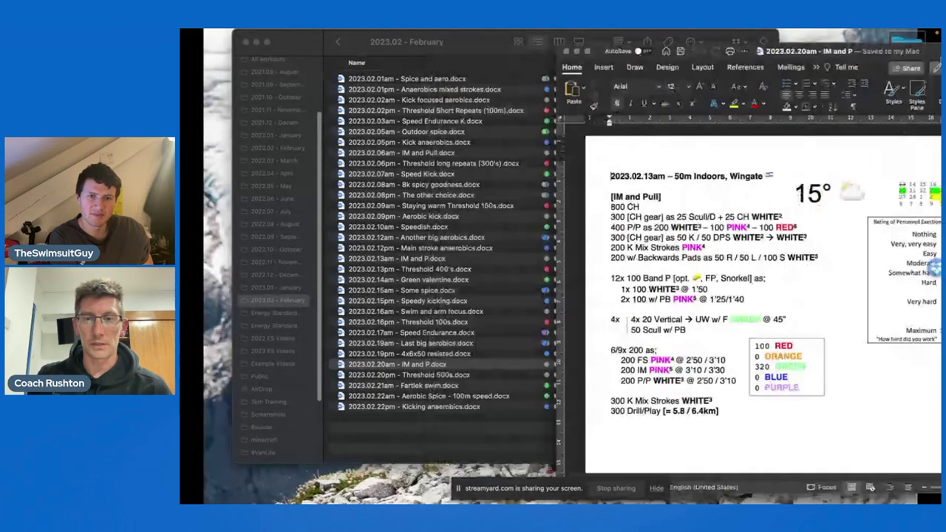
{"action": "left_click_drag", "start_coordinate": [599, 278], "coordinate": [600, 299]}
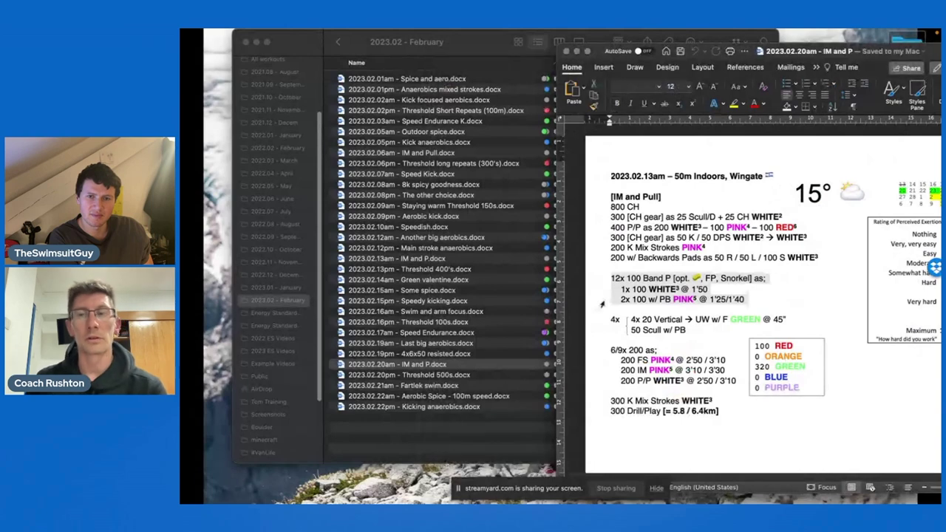
{"action": "left_click", "coordinate": [597, 278]}
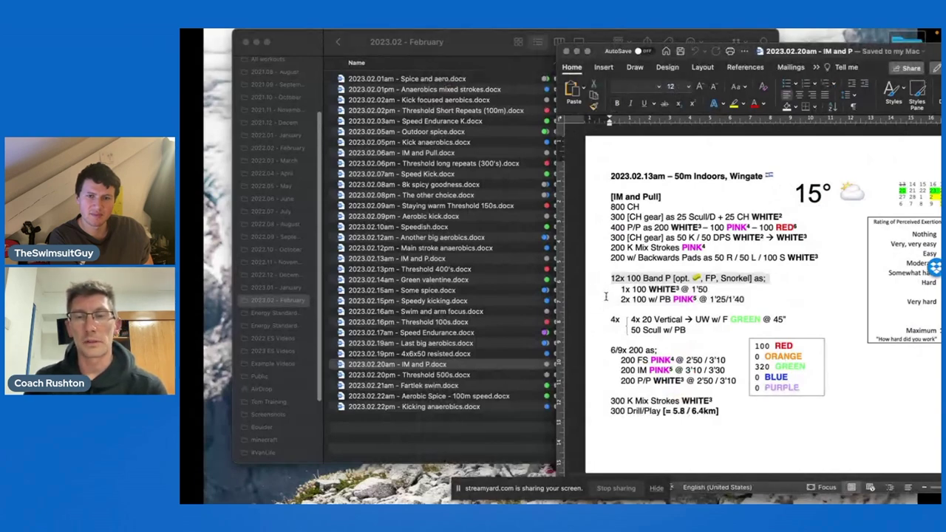
{"action": "left_click", "coordinate": [598, 292]}
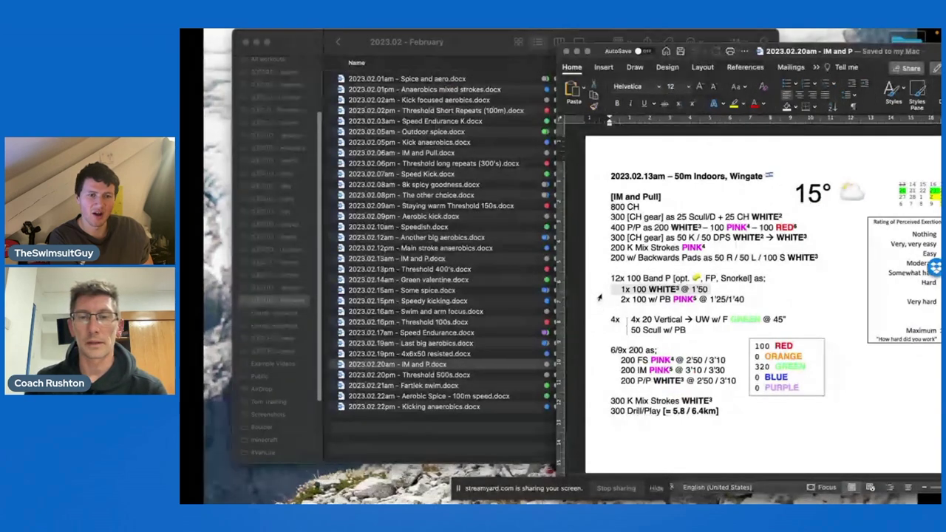
{"action": "left_click", "coordinate": [628, 290]}
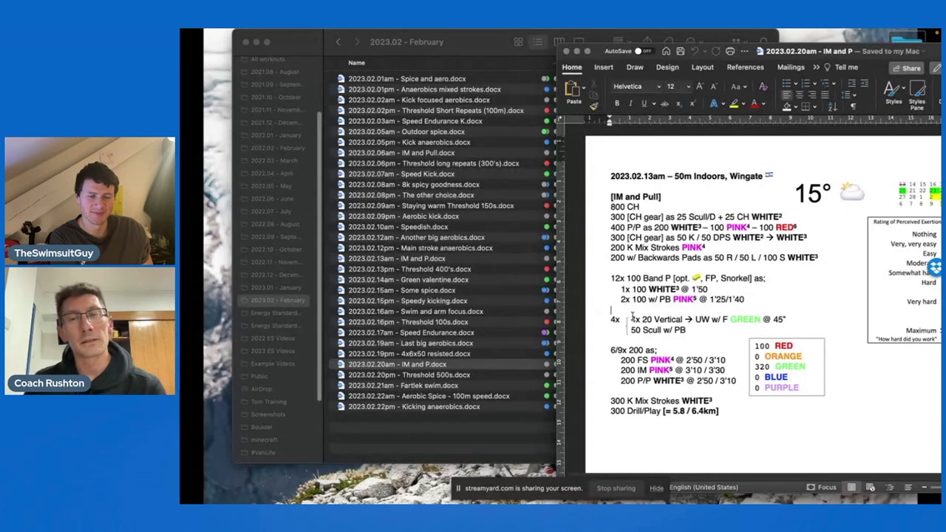
- Close the Threshold 400's document and select the whole IM and Pull workout text
{"action": "left_click", "coordinate": [447, 340]}
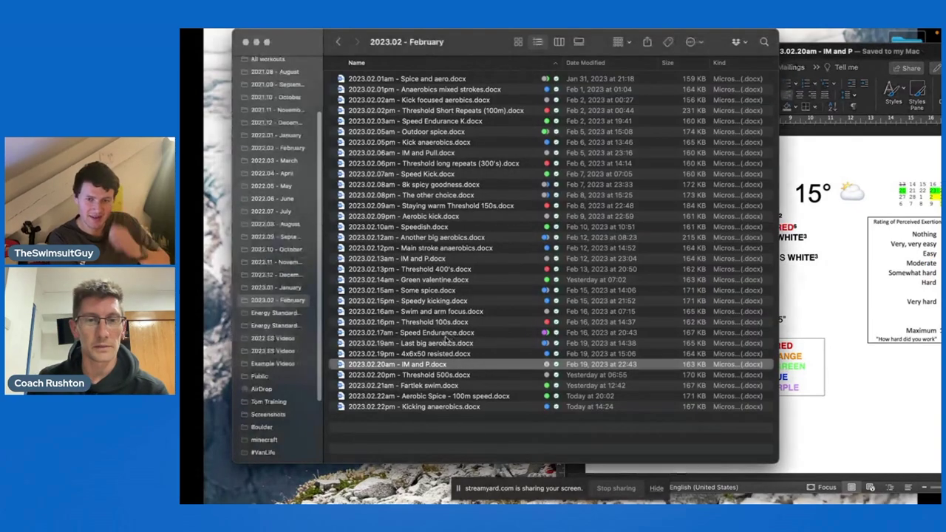
{"action": "double_click", "coordinate": [435, 270]}
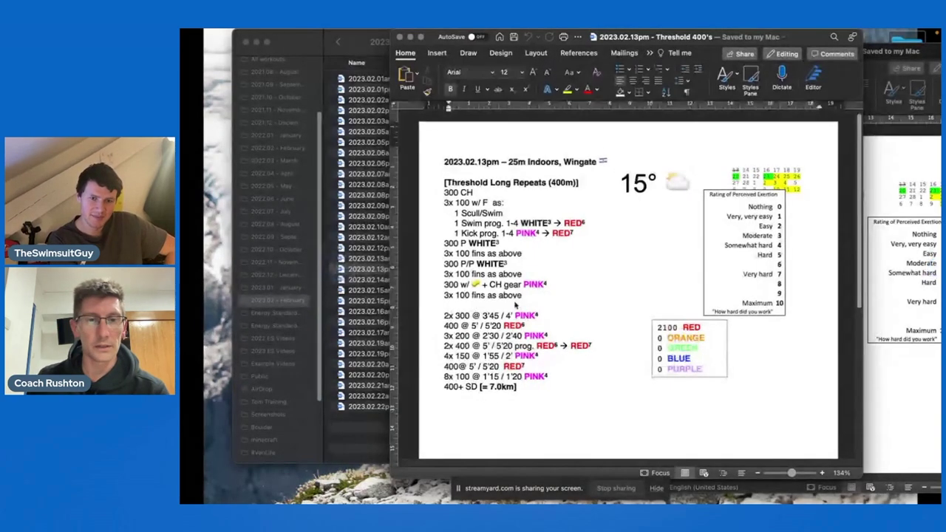
{"action": "key", "text": "super+w"}
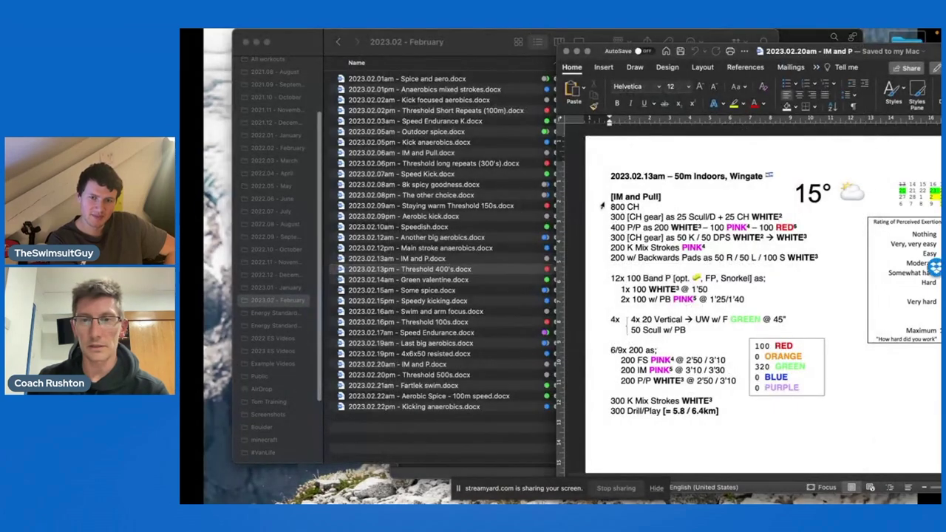
{"action": "left_click_drag", "start_coordinate": [602, 206], "coordinate": [754, 420]}
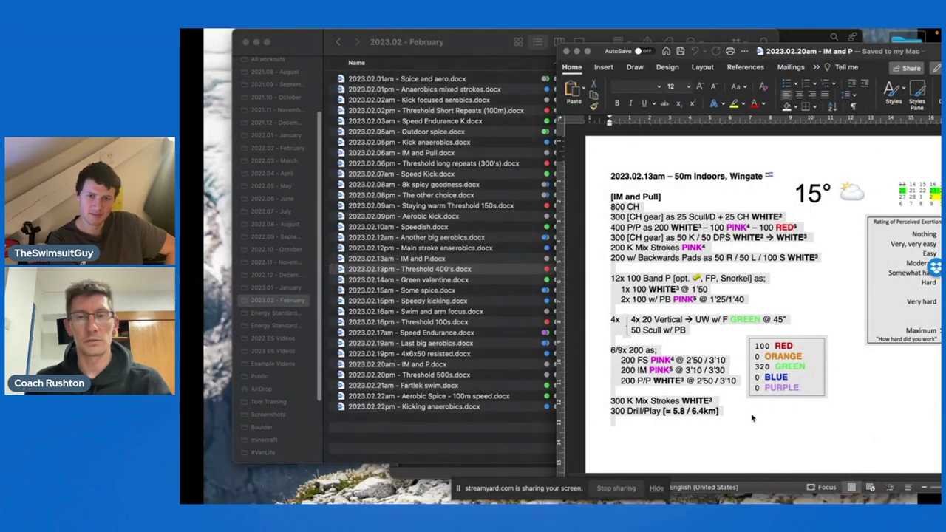
- Paste the IM and Pull workout into ChatGPT, changing the set to 9x 200 and total to 6.4km
{"action": "key", "text": "super+Tab"}
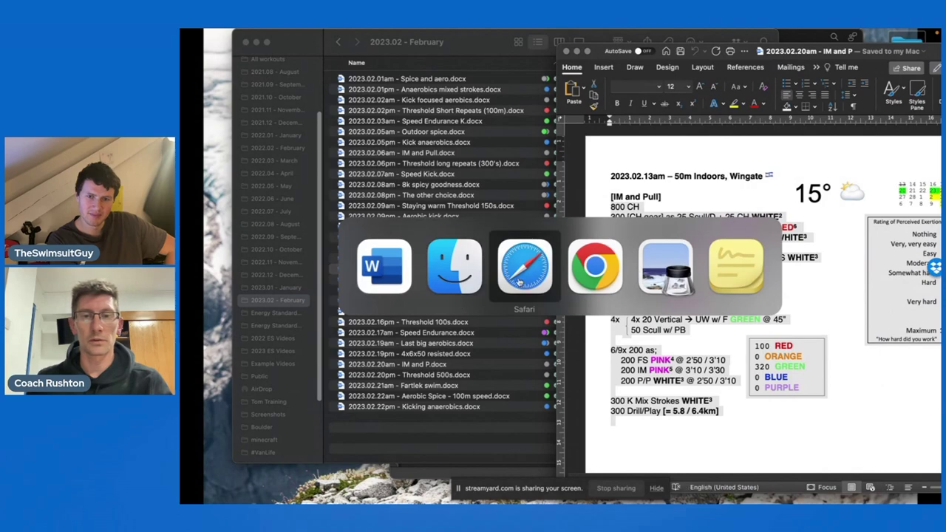
{"action": "key", "text": "super+v"}
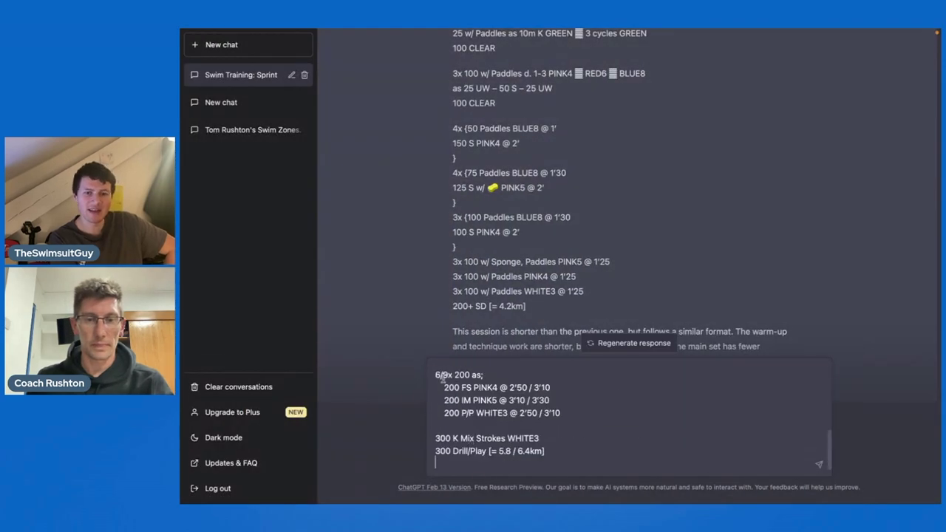
{"action": "left_click", "coordinate": [436, 374]}
{"action": "key", "text": "Delete"}
{"action": "key", "text": "Delete"}
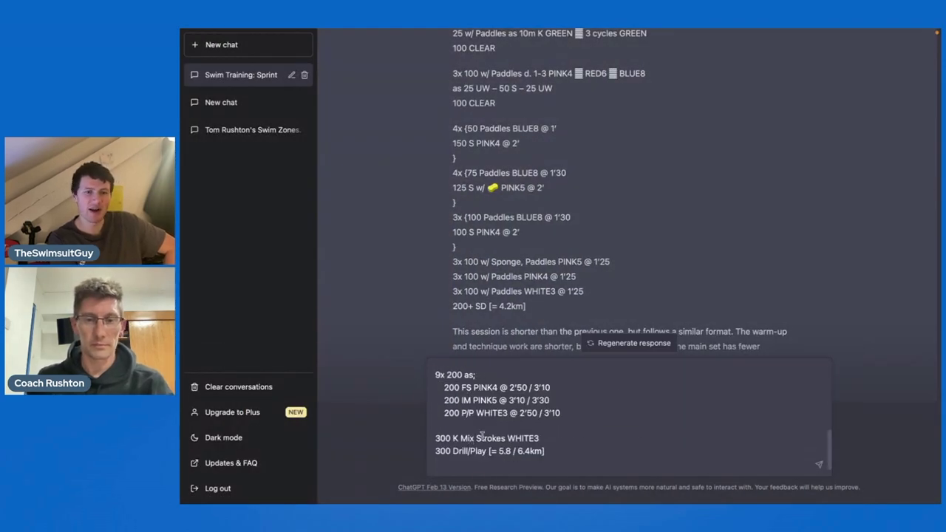
{"action": "key", "text": "BackSpace"}
{"action": "key", "text": "BackSpace"}
{"action": "key", "text": "BackSpace"}
{"action": "key", "text": "BackSpace"}
{"action": "key", "text": "BackSpace"}
{"action": "key", "text": "BackSpace"}
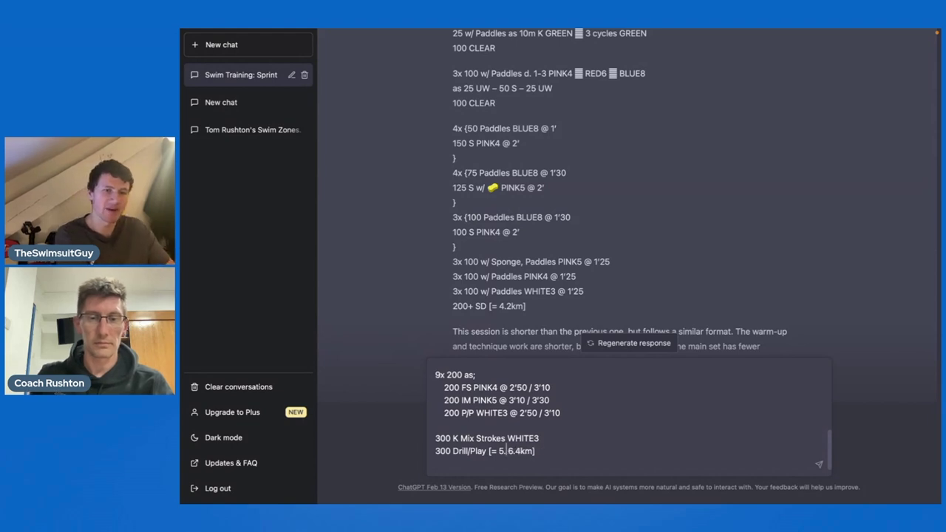
- Add a blank line above '800 CH' at the top and send the workout prompt
{"action": "key", "text": "super+Up"}
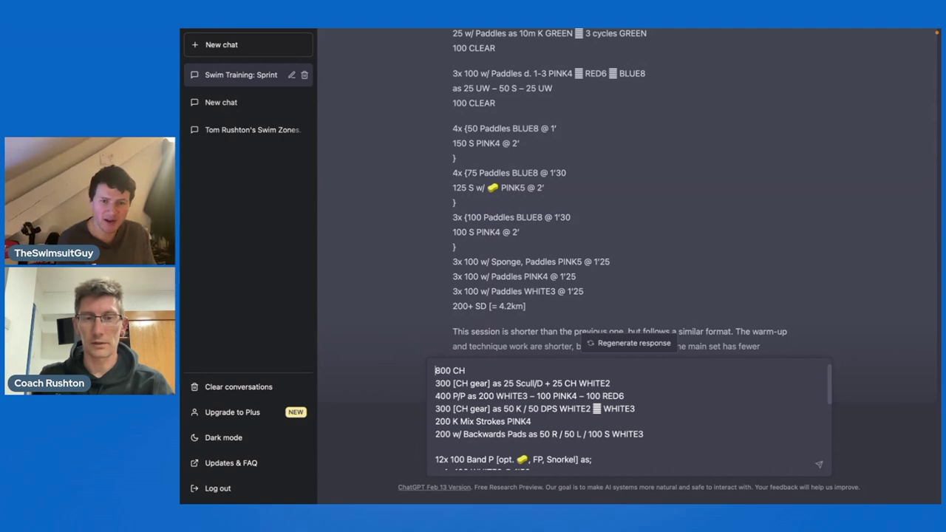
{"action": "key", "text": "Return"}
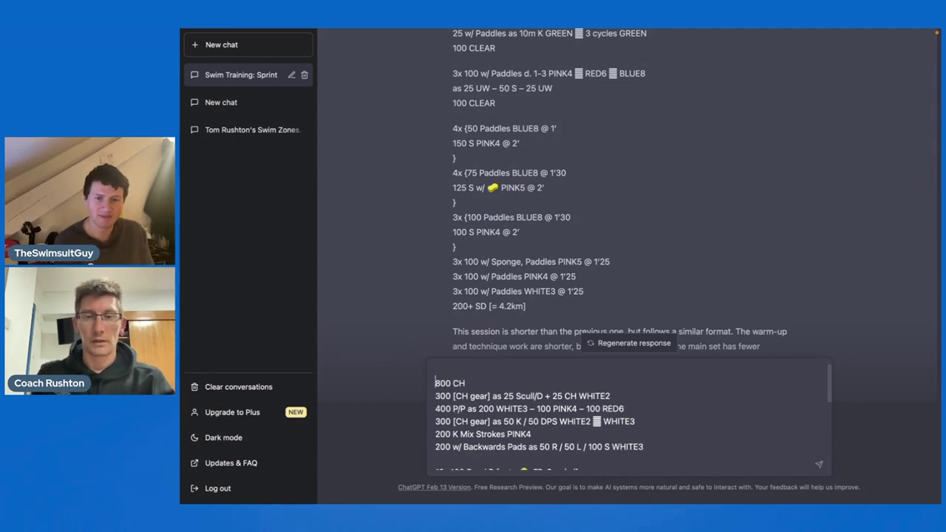
{"action": "key", "text": "Return"}
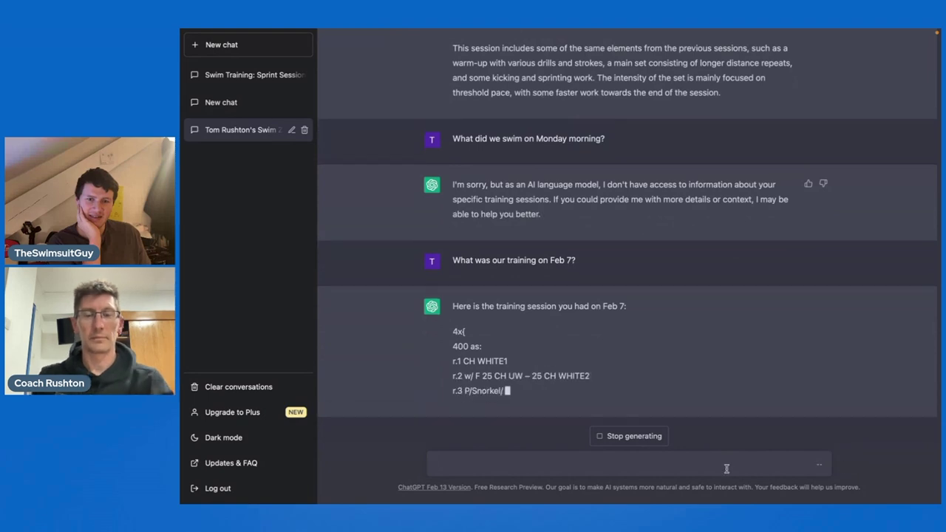
- Ask for a session for tomorrow morning based on the last two weeks of training
{"action": "left_click", "coordinate": [726, 468]}
{"action": "type", "text": "Based on"}
{"action": "key", "text": "BackSpace"}
{"action": "key", "text": "BackSpace"}
{"action": "key", "text": "BackSpace"}
{"action": "type", "text": "d"}
{"action": "key", "text": "Return"}
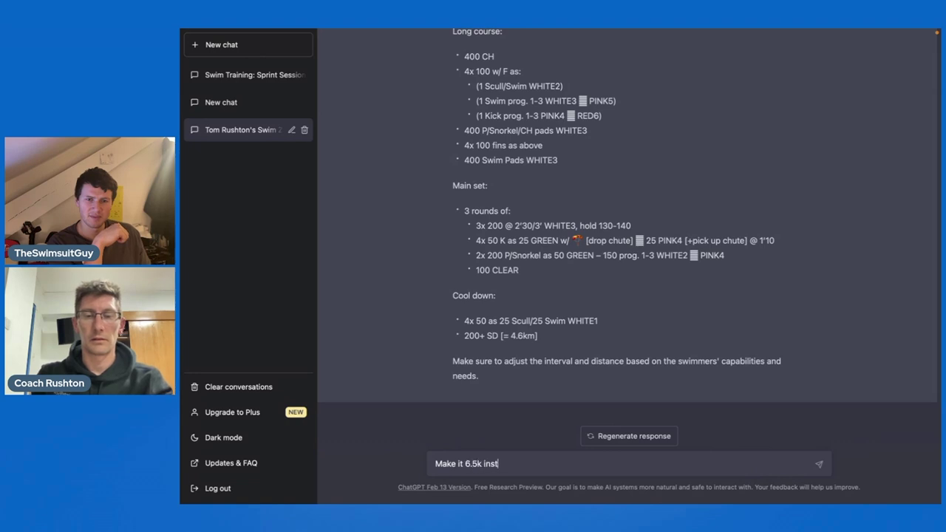
- Send 'Make it 6.5k please' for a 6.5km rewrite, then move to the StreamYard studio
{"action": "key", "text": "Return"}
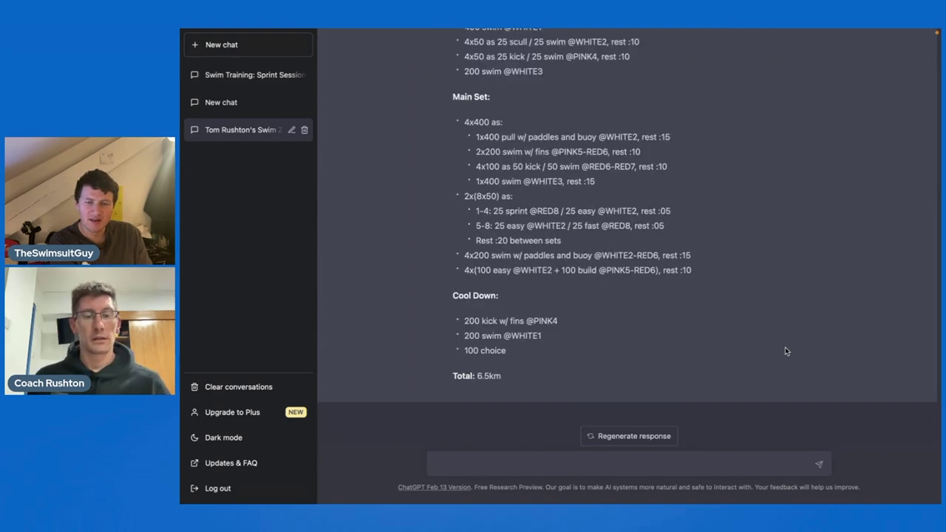
{"action": "key", "text": "ctrl+Left"}
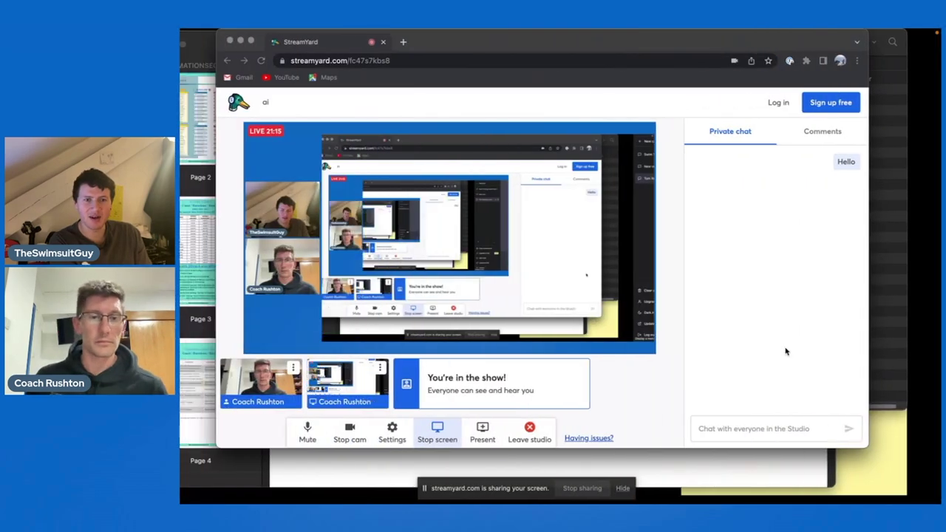